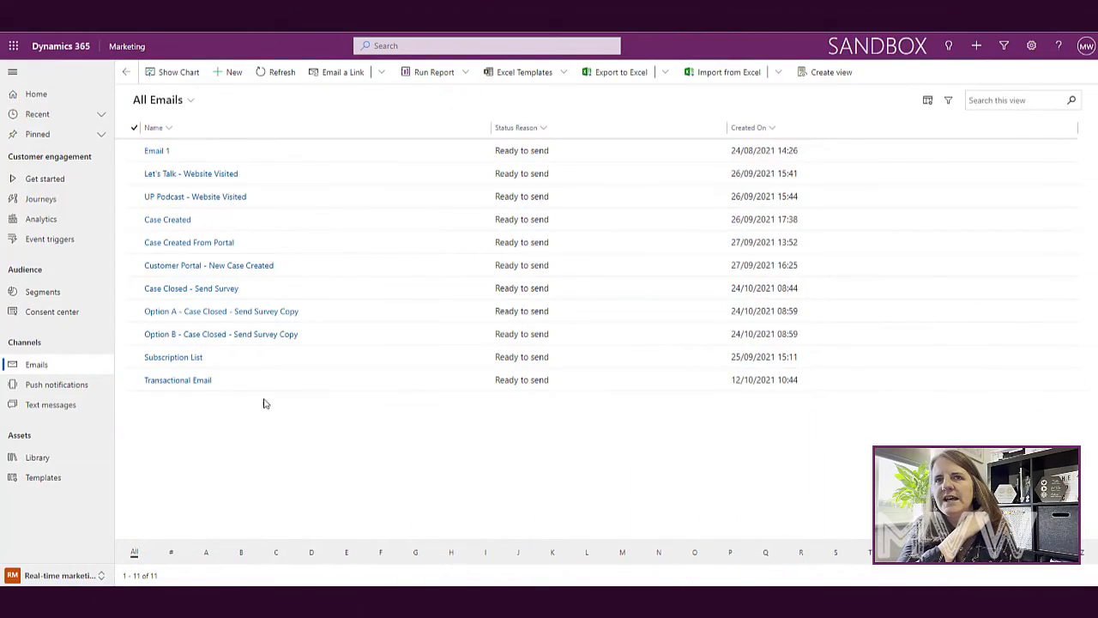
# Read through the Option A survey email and return to the email list
pyautogui.click(257, 311)
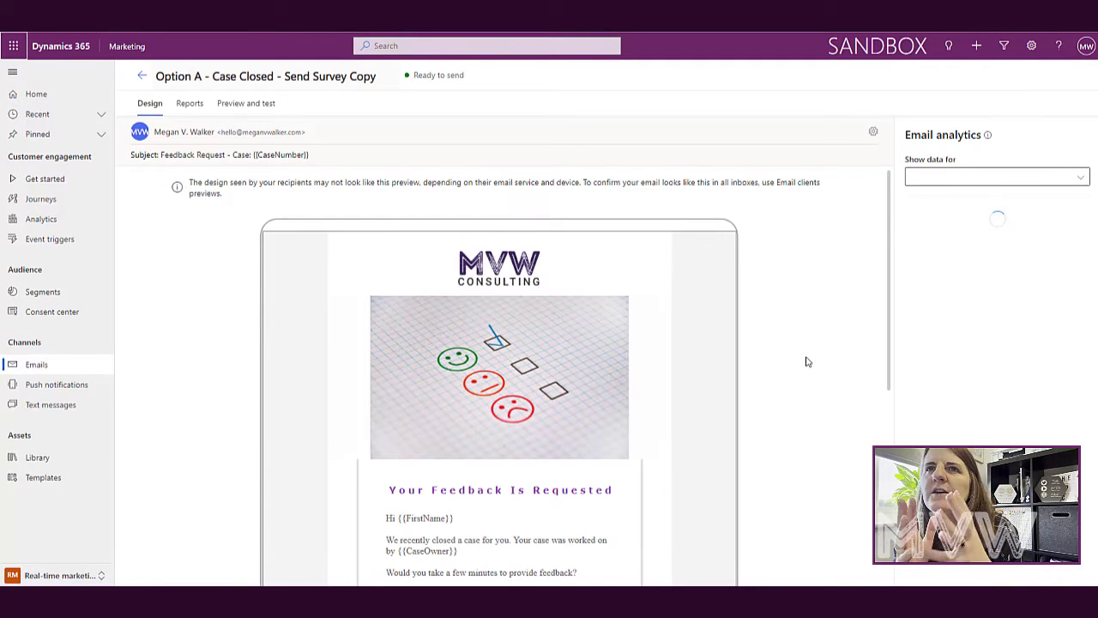
pyautogui.scroll(-2, 806, 361)
pyautogui.scroll(-1, 807, 361)
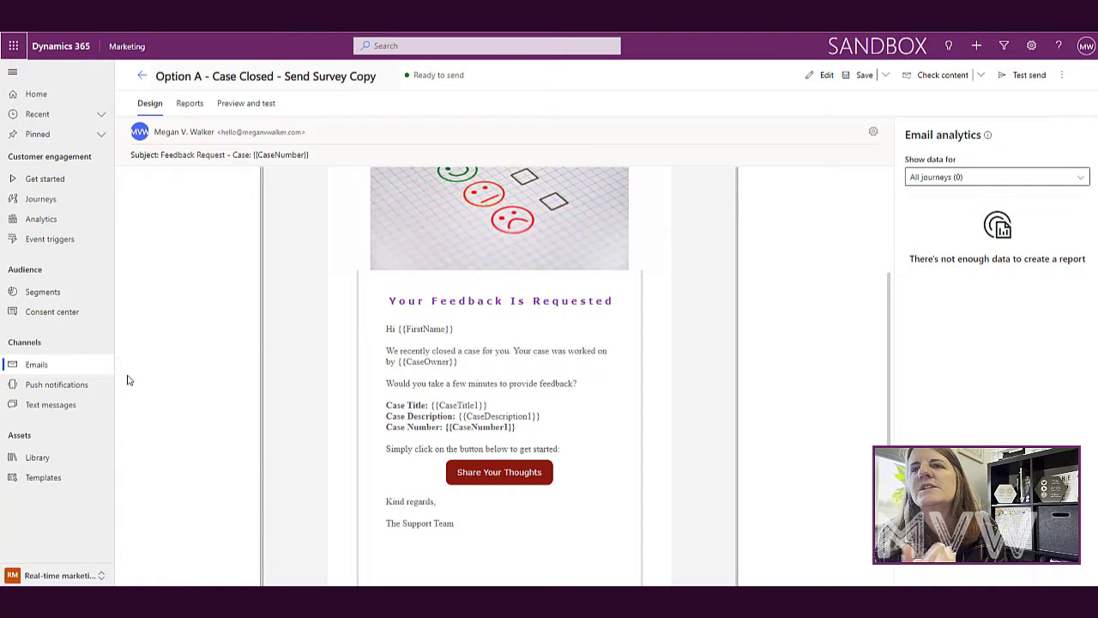
pyautogui.scroll(-3, 275, 333)
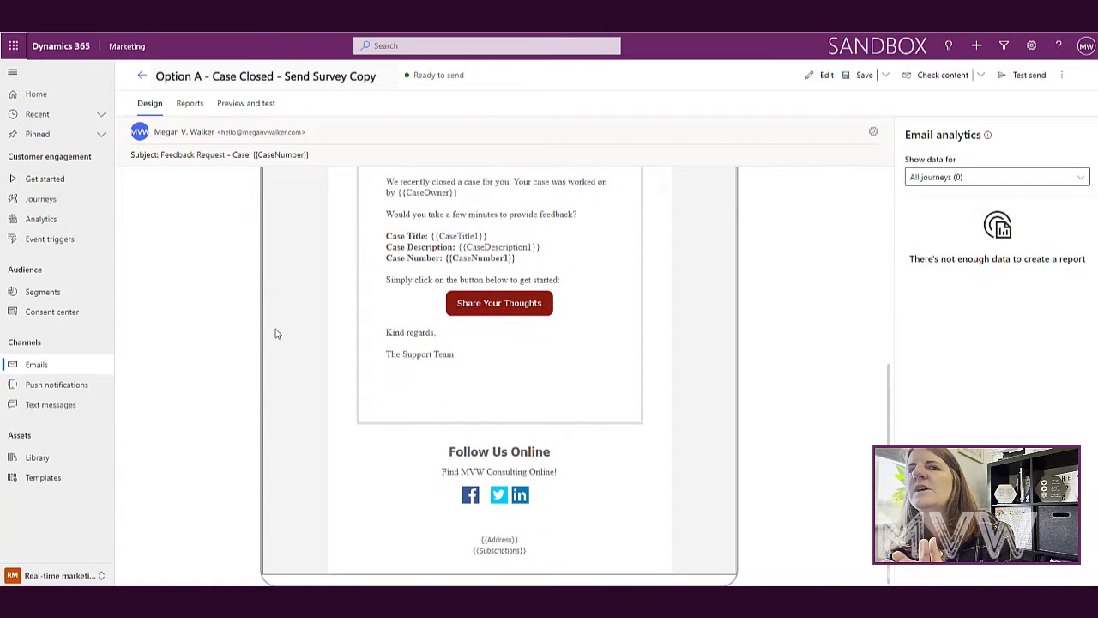
pyautogui.scroll(6, 276, 333)
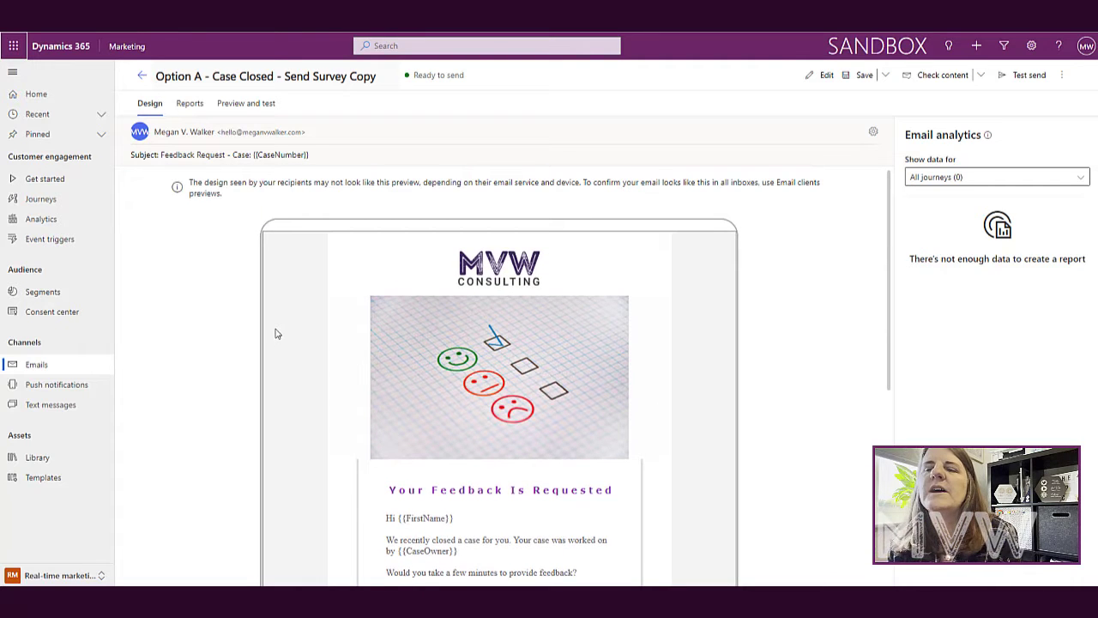
pyautogui.click(49, 372)
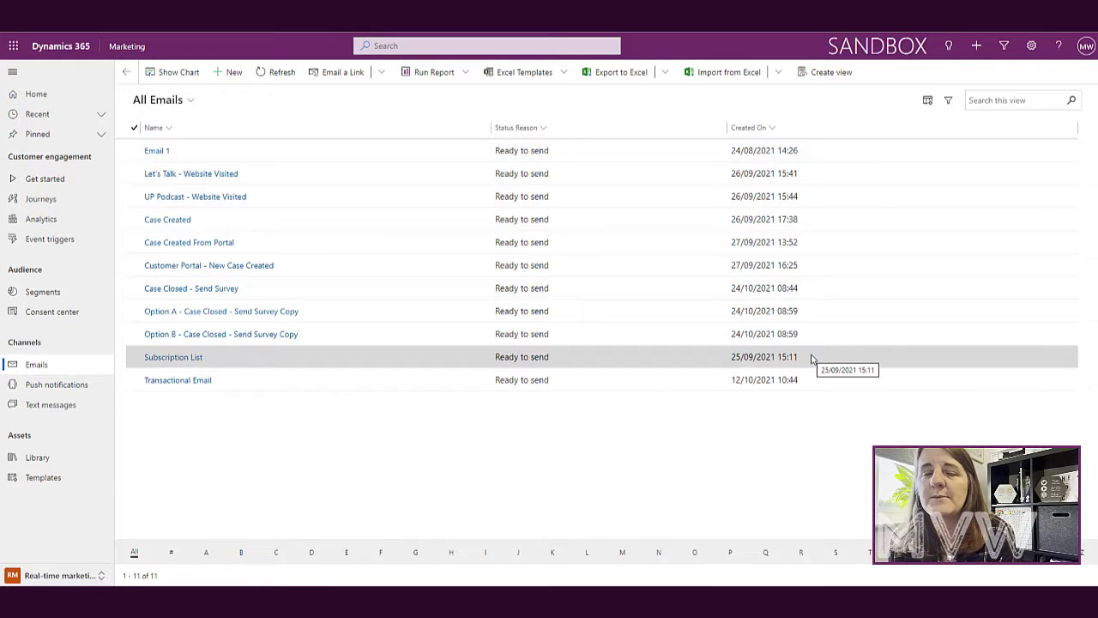
# Read through the Option B survey email and return to the email list
pyautogui.click(269, 336)
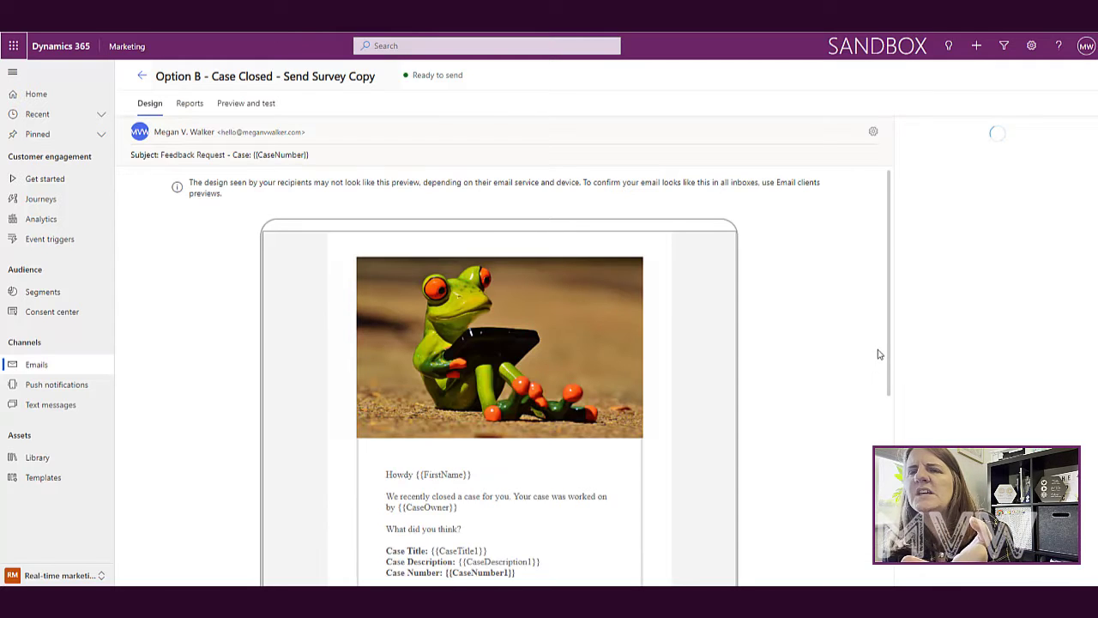
pyautogui.scroll(-2, 707, 283)
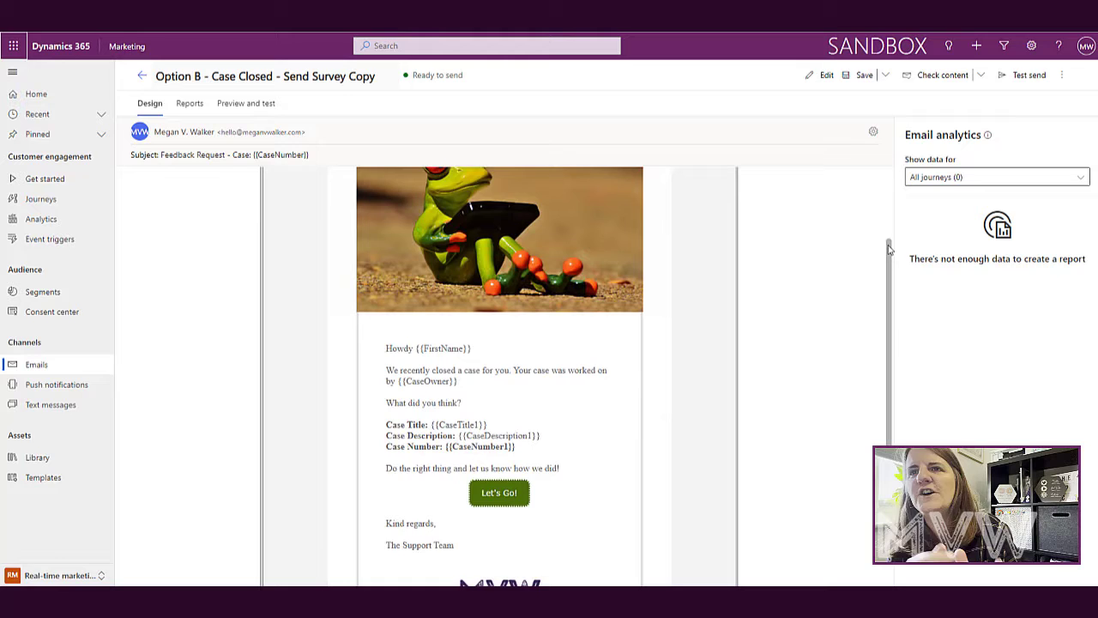
pyautogui.moveTo(887, 245); pyautogui.dragTo(877, 276)
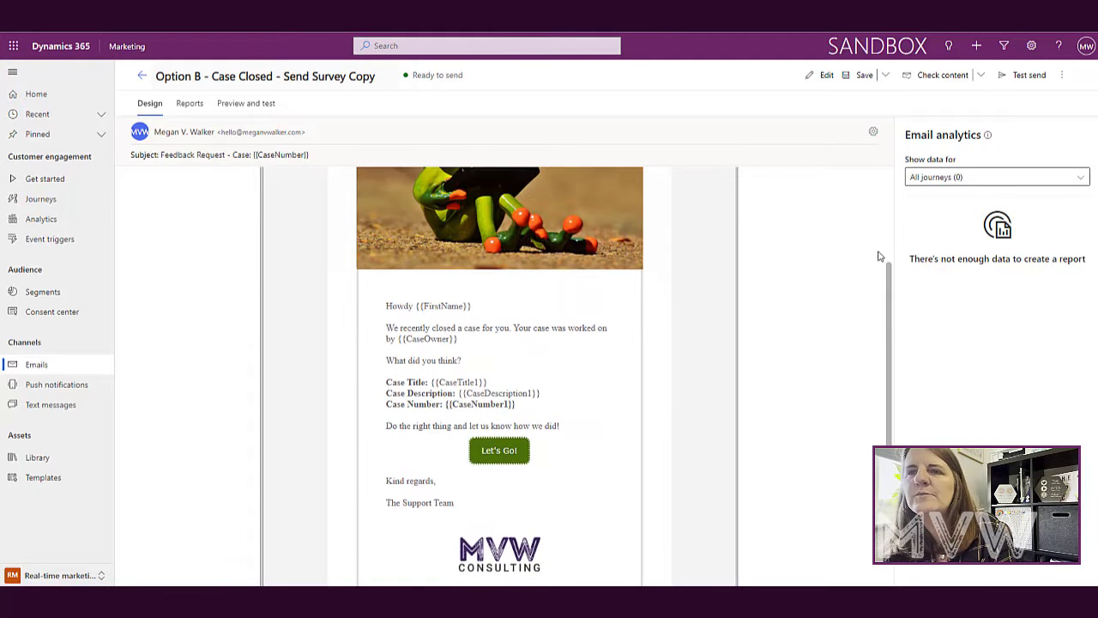
pyautogui.scroll(2, 880, 253)
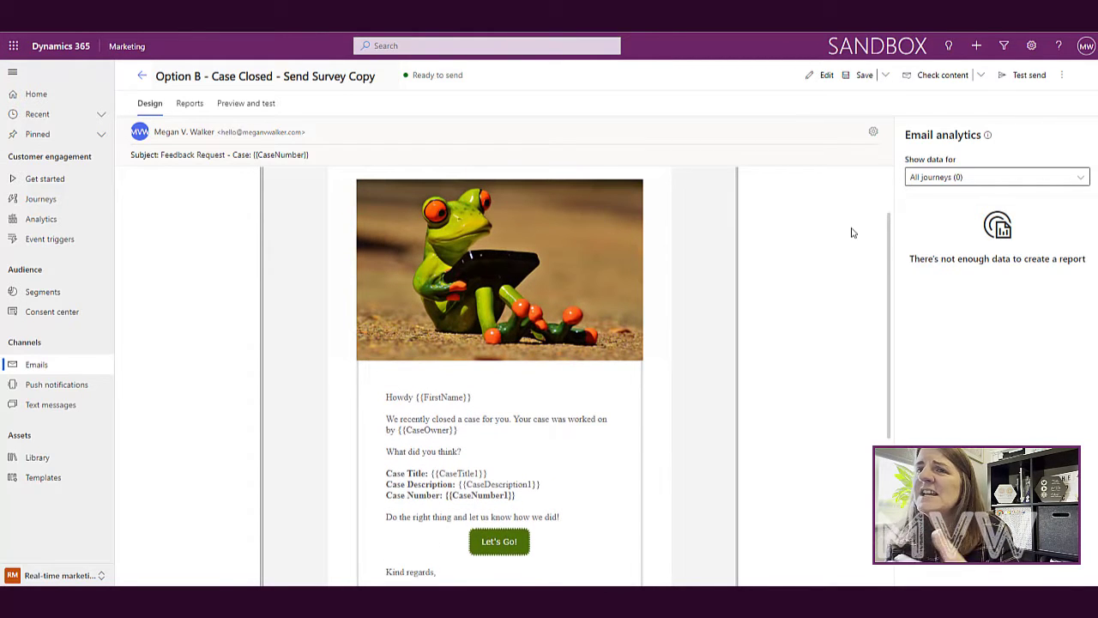
pyautogui.scroll(1, 852, 232)
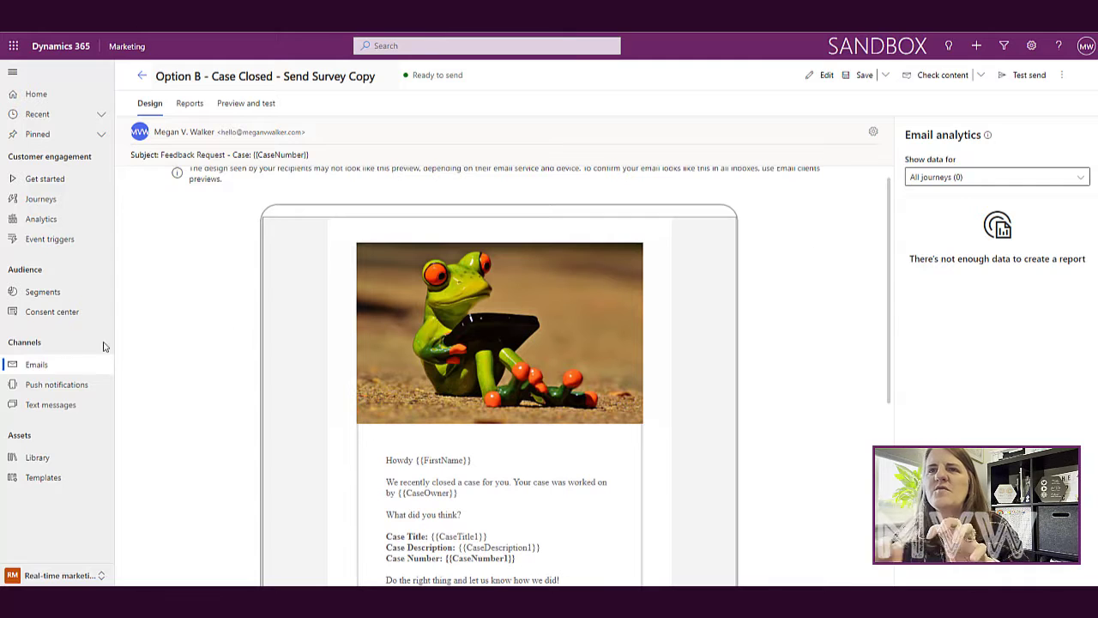
pyautogui.click(19, 365)
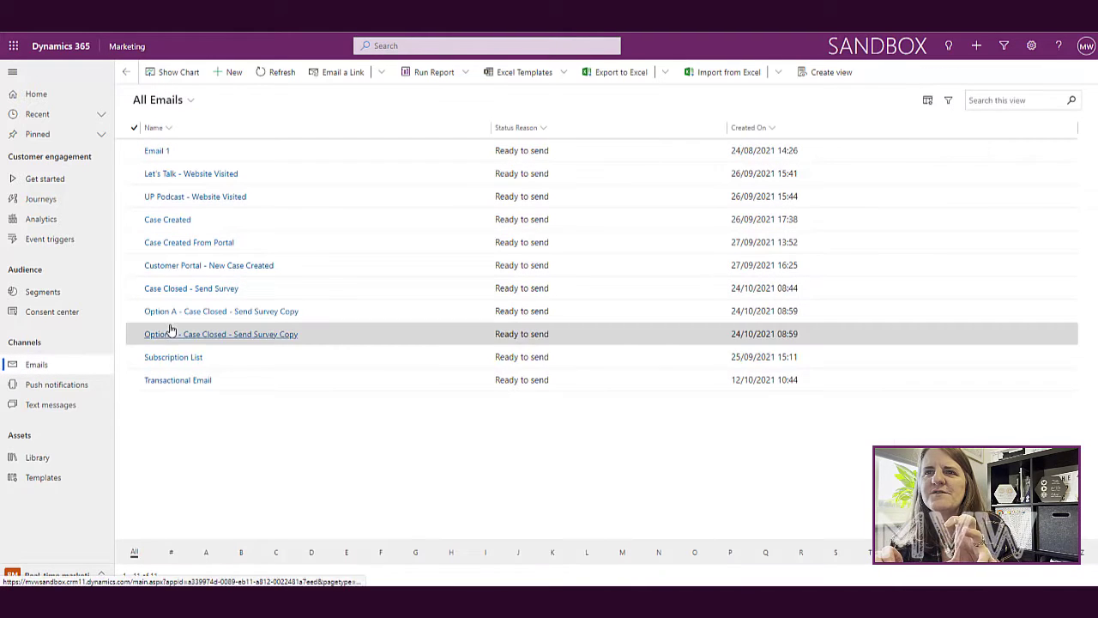
# Create journey 'Case Closure Send Survey' triggered by Case Closed Send Survey, starting 24 October 2021
pyautogui.click(50, 205)
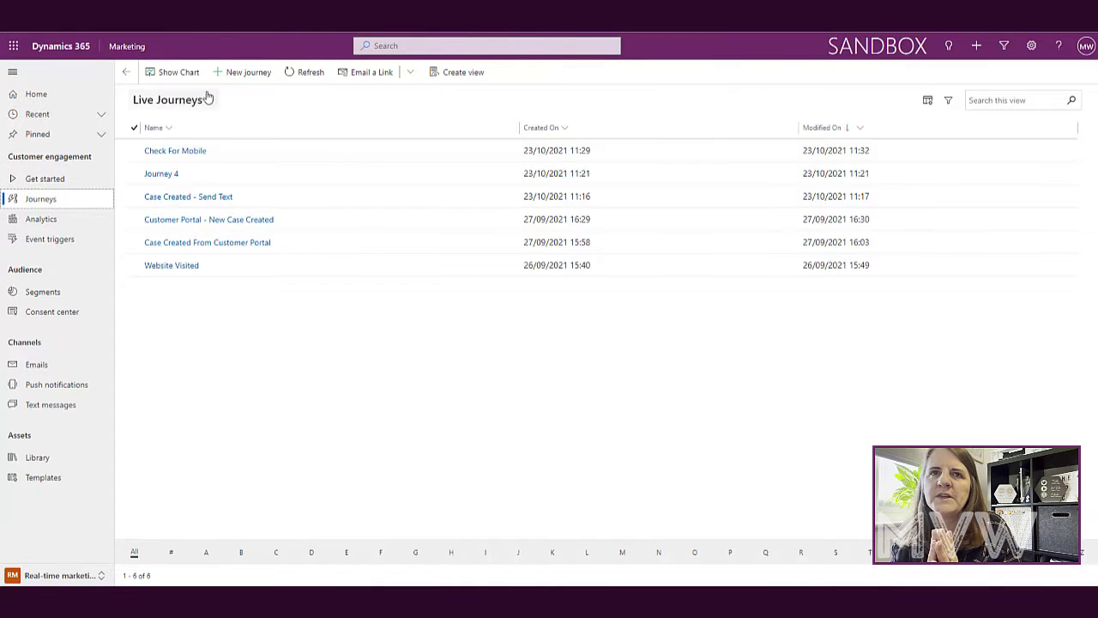
pyautogui.click(232, 74)
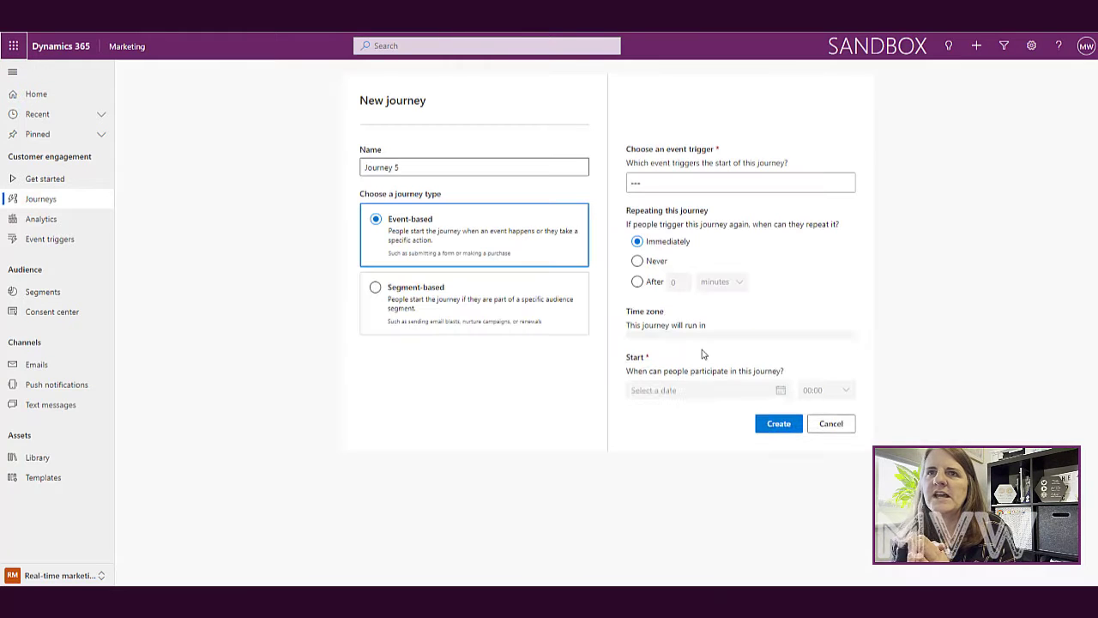
pyautogui.moveTo(520, 169); pyautogui.dragTo(336, 166)
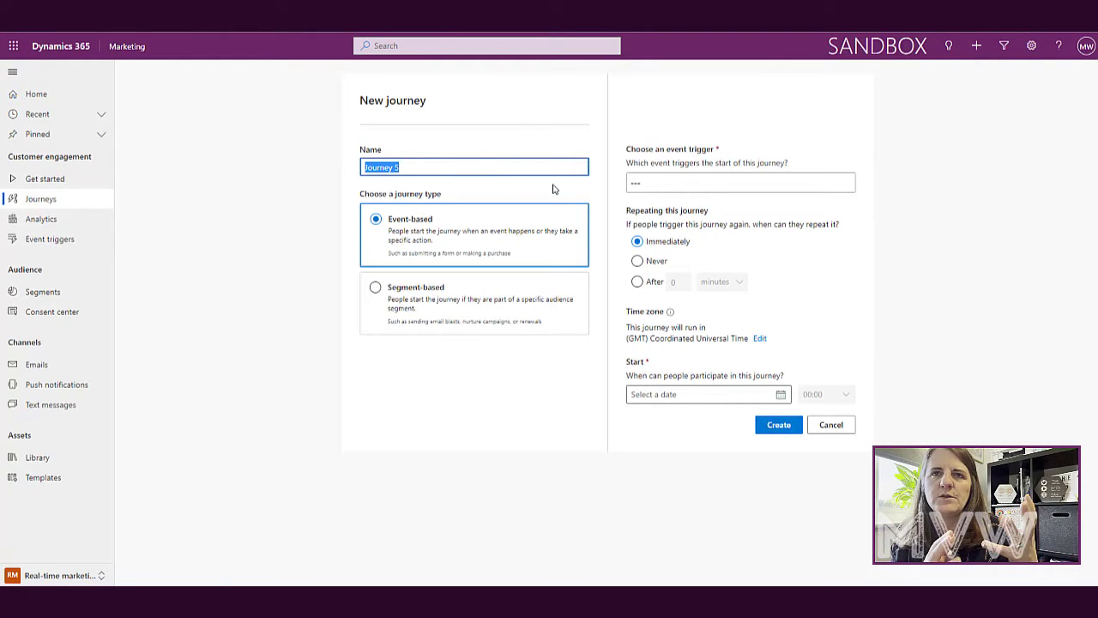
pyautogui.write('Case Closu')
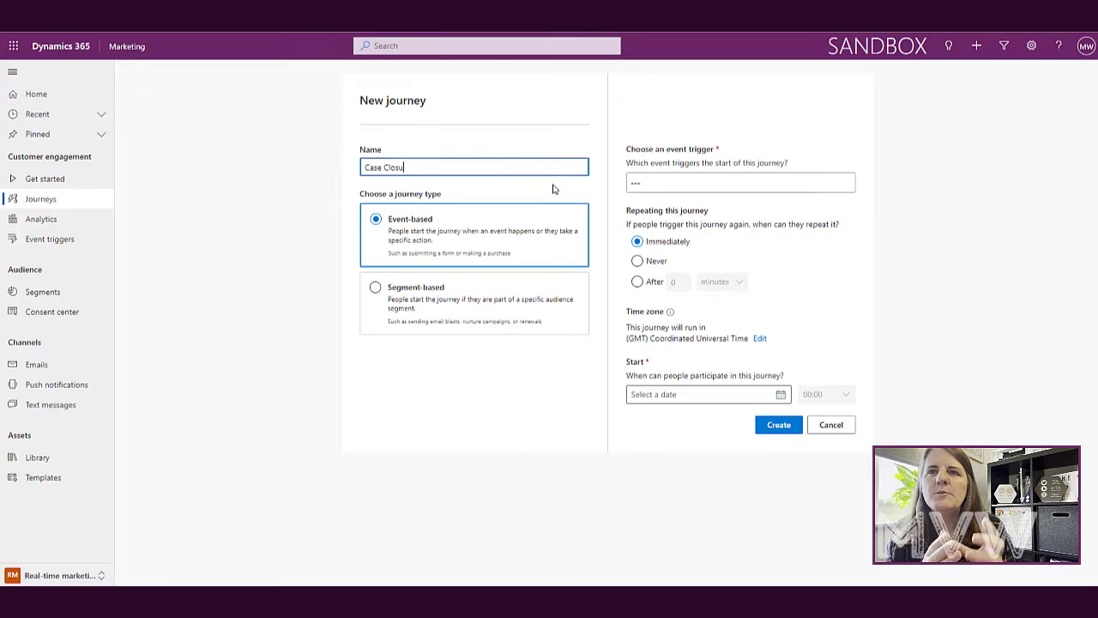
pyautogui.write('re Send ')
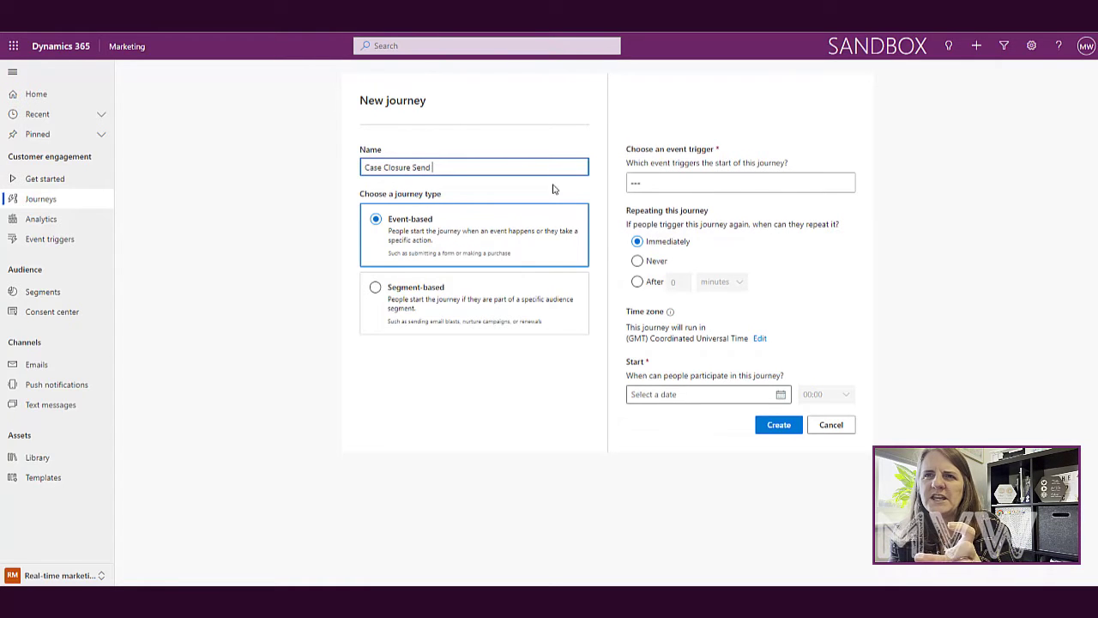
pyautogui.write('Survey')
pyautogui.click(676, 185)
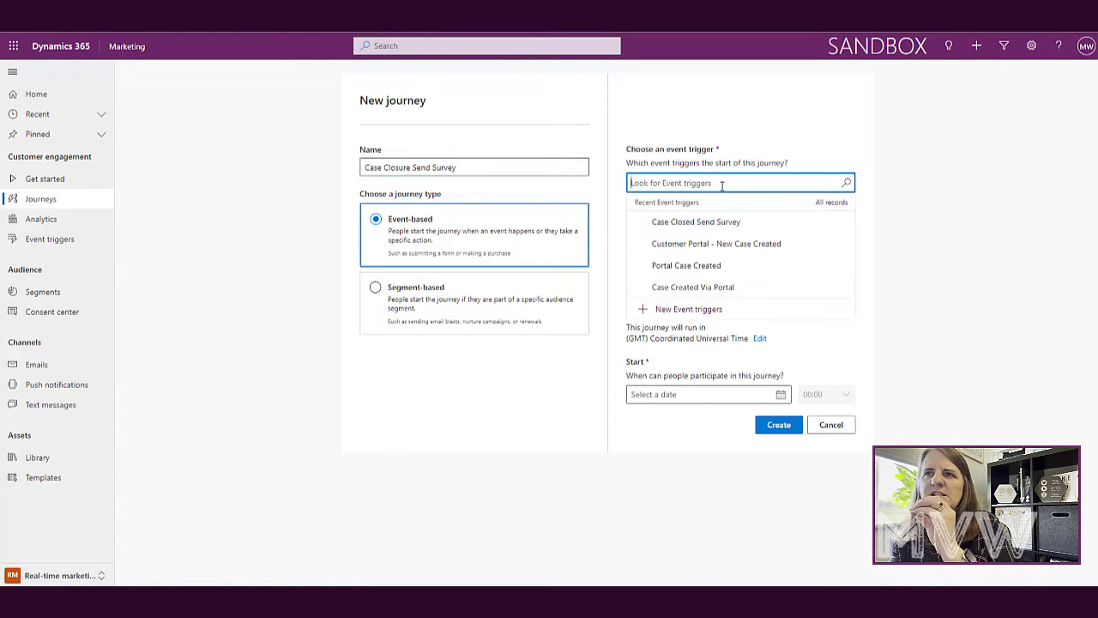
pyautogui.click(754, 224)
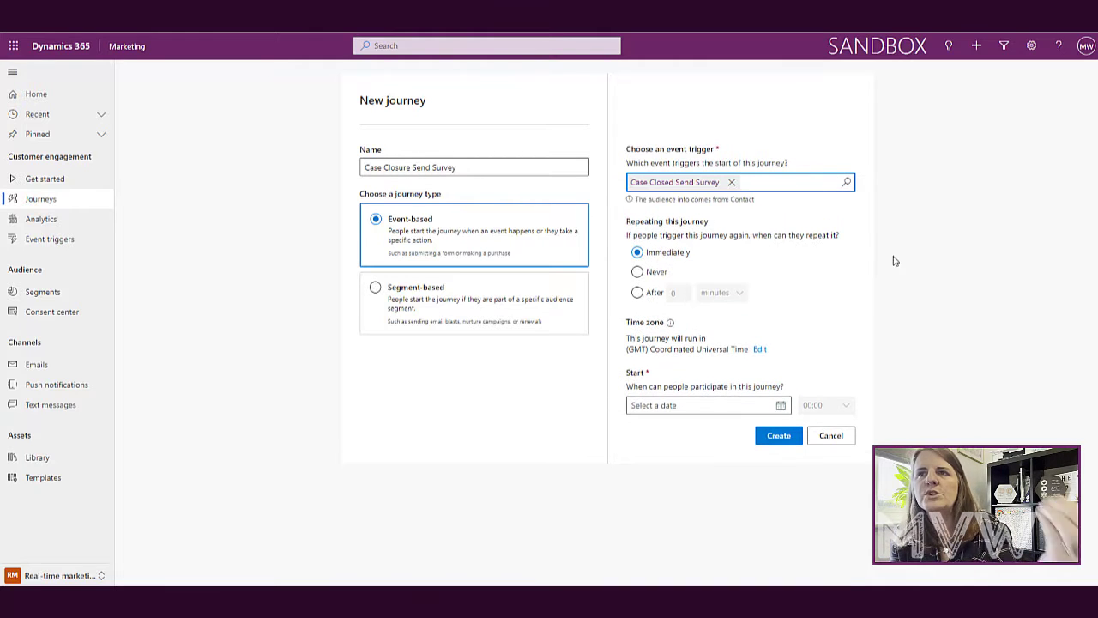
pyautogui.click(781, 406)
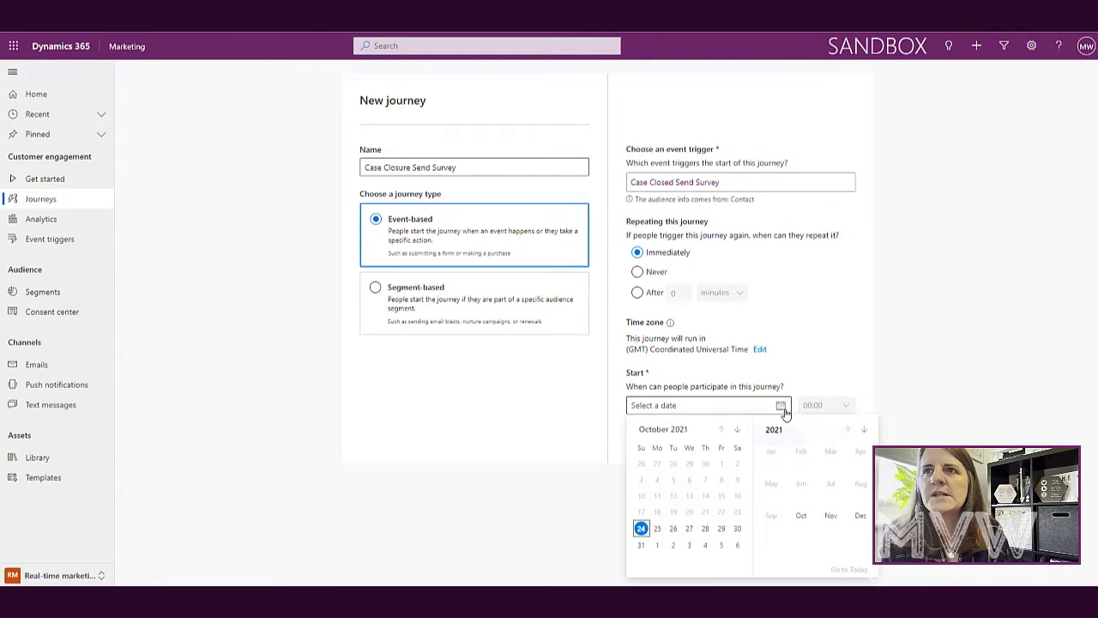
pyautogui.click(641, 527)
pyautogui.click(779, 436)
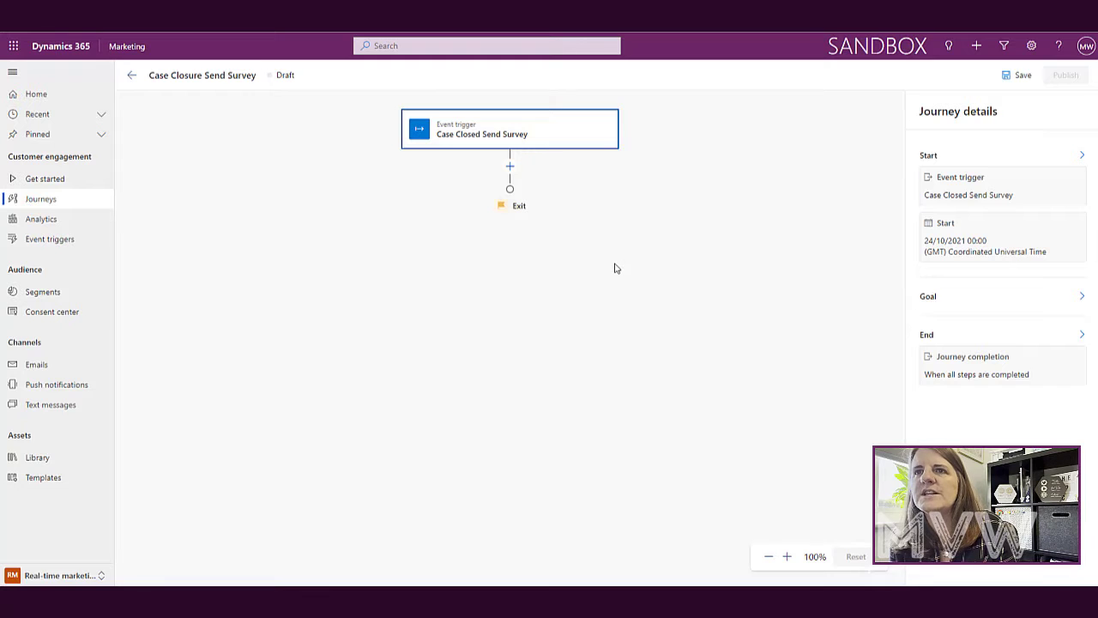
# Add an A/B test step with two email branches after the event trigger
pyautogui.click(510, 166)
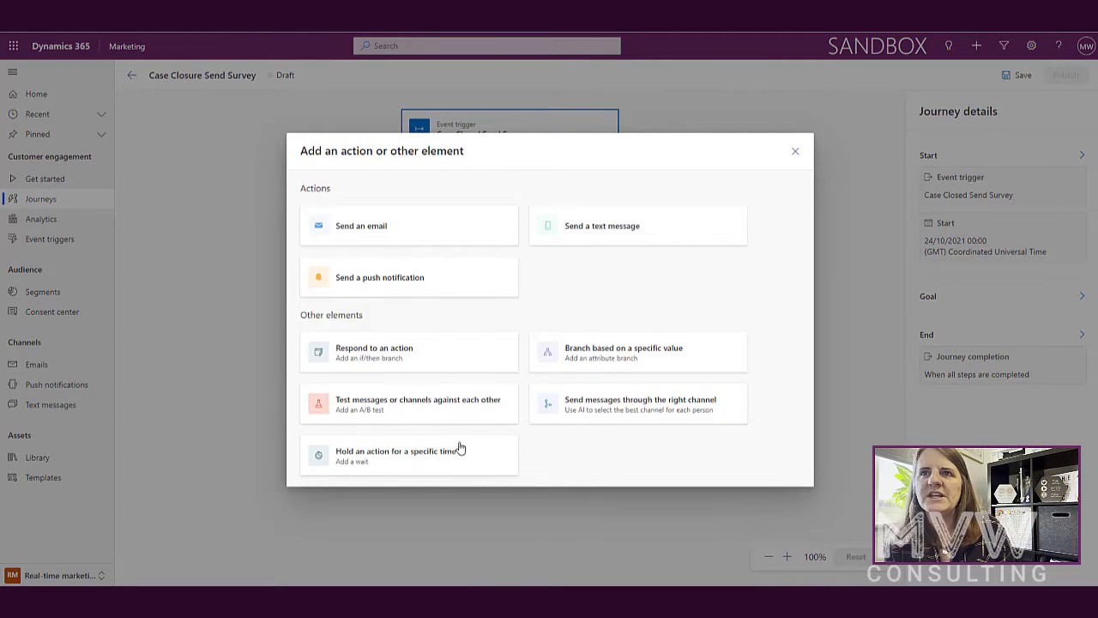
pyautogui.click(410, 408)
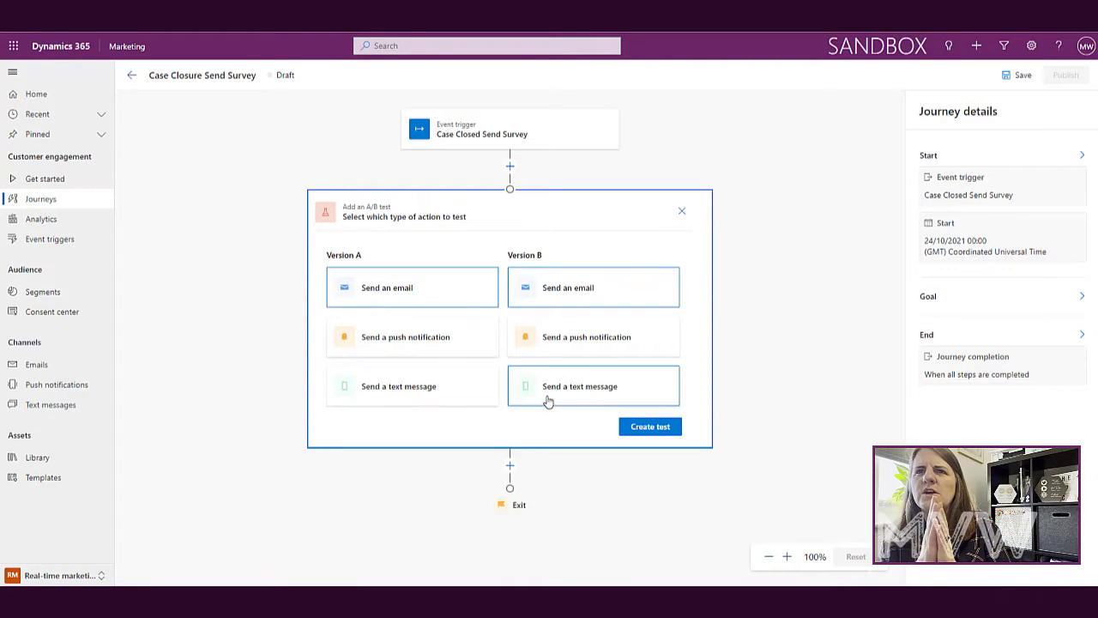
pyautogui.click(663, 429)
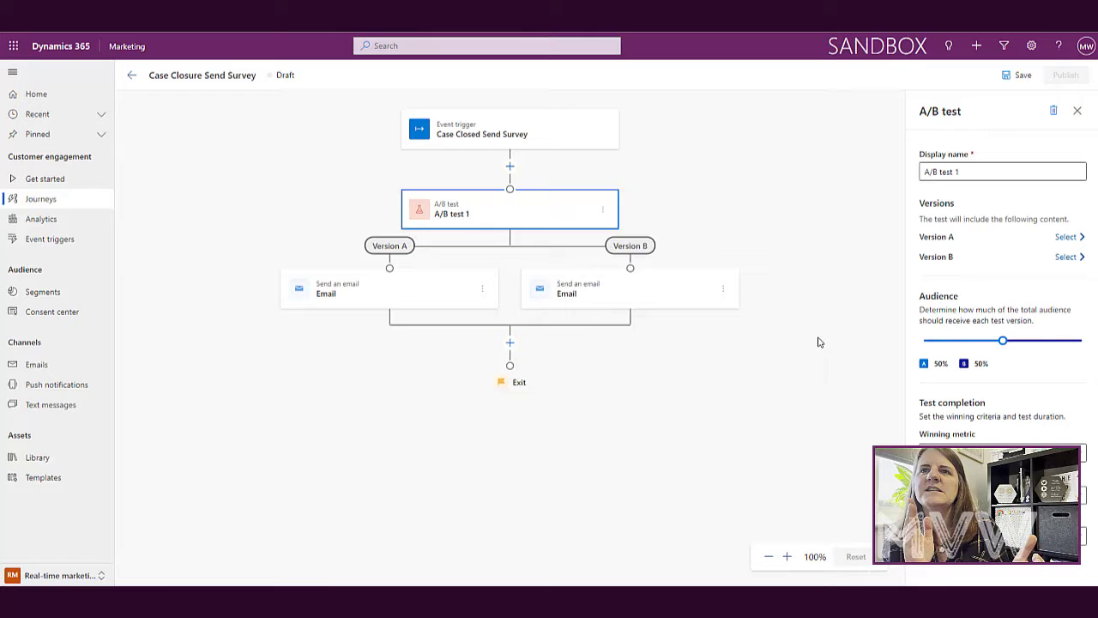
# Assign the Option A survey email to Version A and Option B to Version B
pyautogui.click(394, 290)
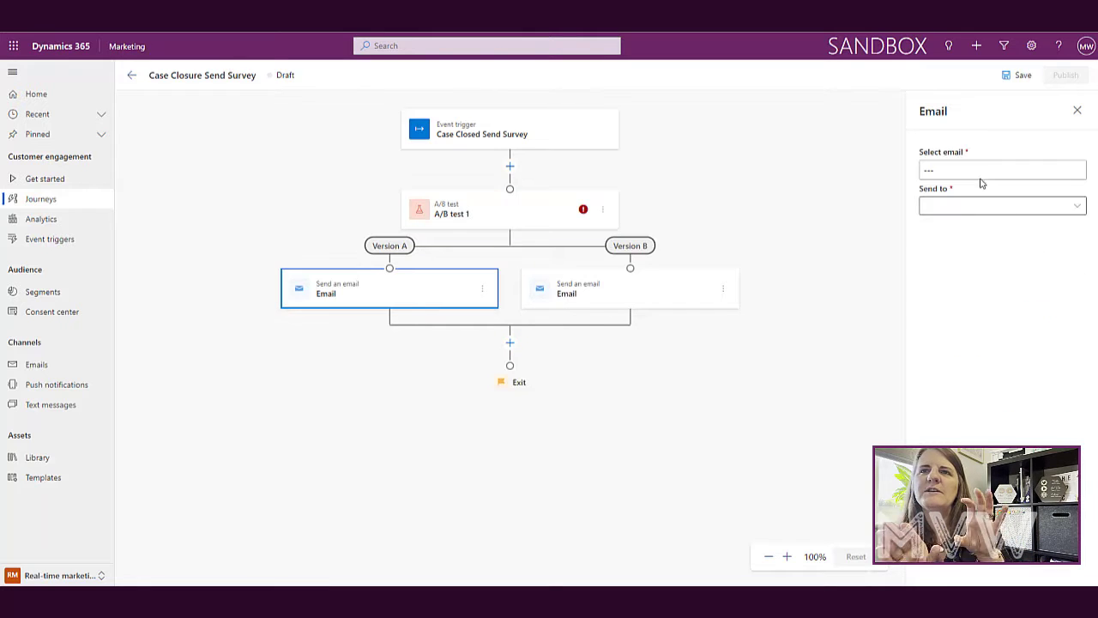
pyautogui.click(982, 170)
pyautogui.click(976, 240)
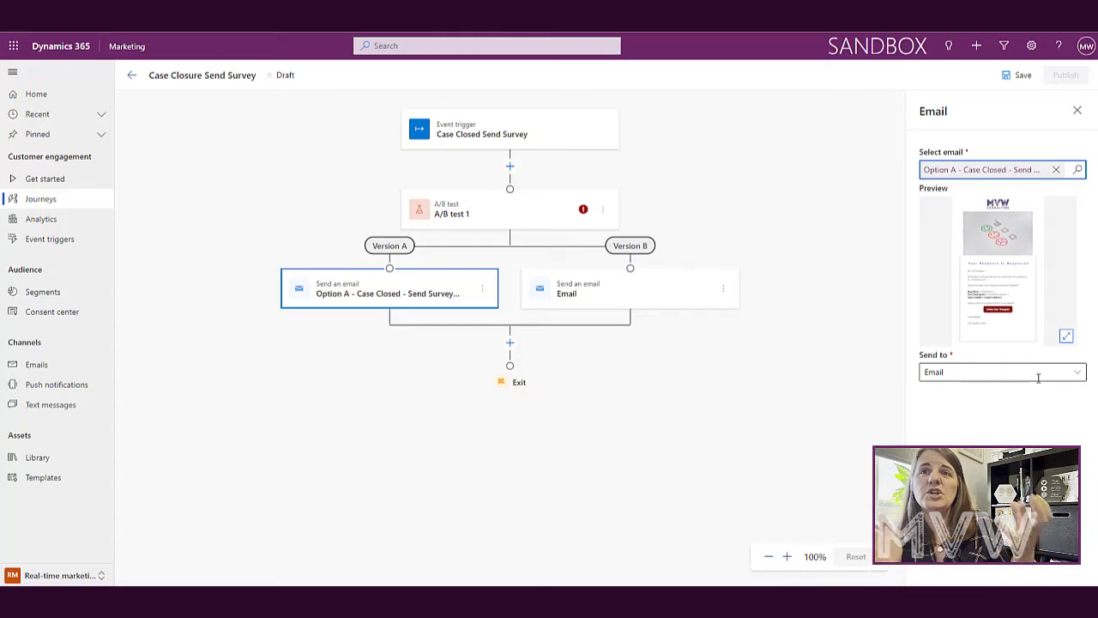
pyautogui.click(628, 304)
pyautogui.click(977, 170)
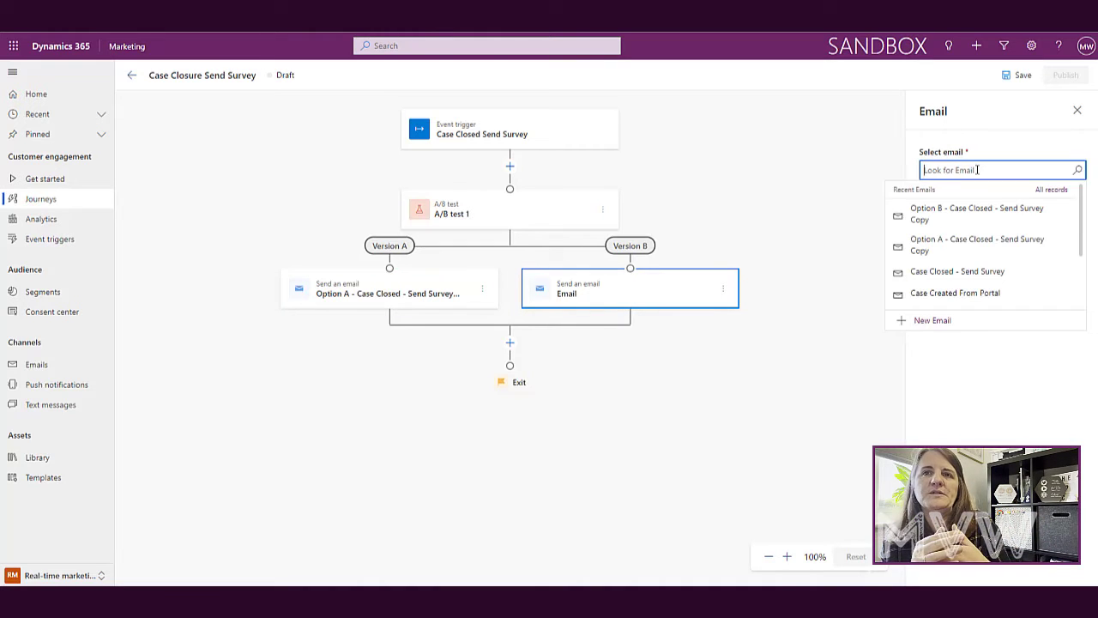
pyautogui.click(978, 213)
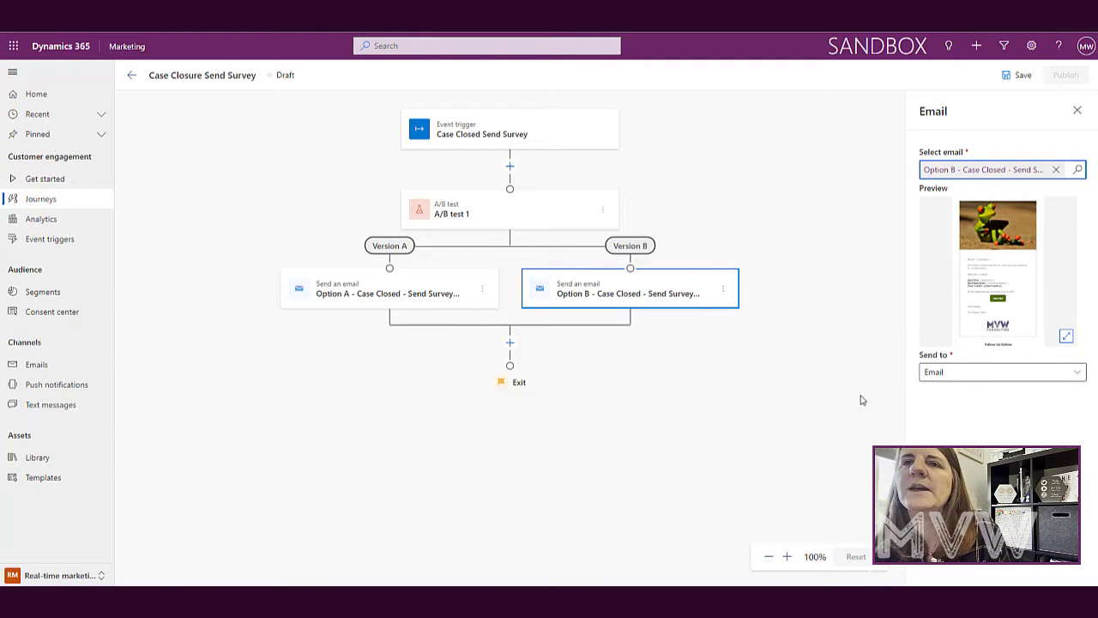
# Rename the A/B test to 'Send Different Email Versions'
pyautogui.click(523, 223)
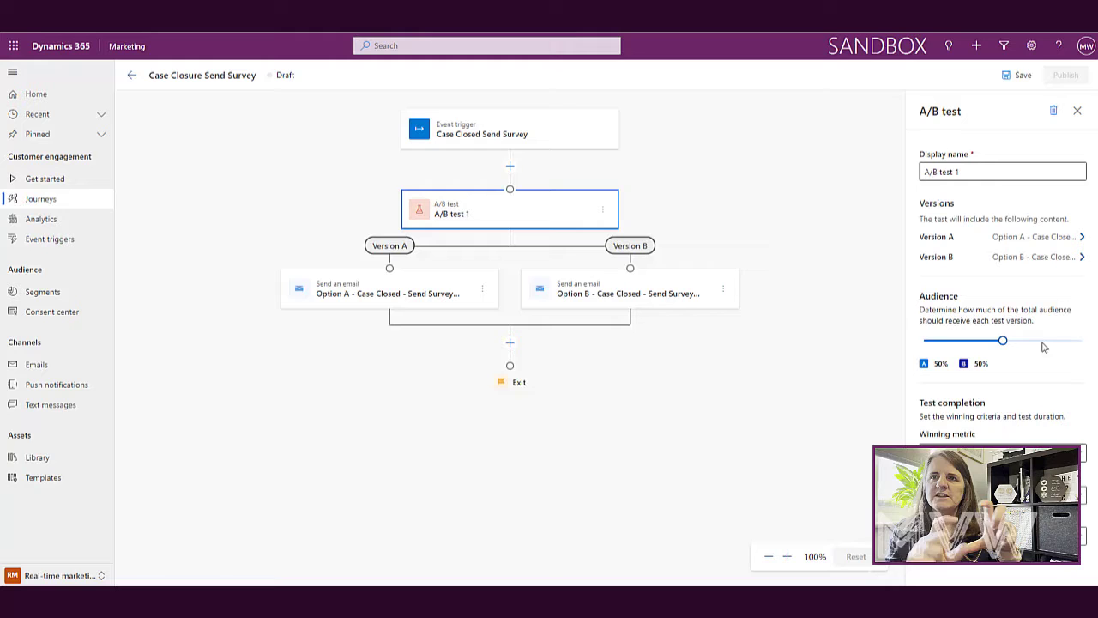
pyautogui.moveTo(984, 172); pyautogui.dragTo(923, 171)
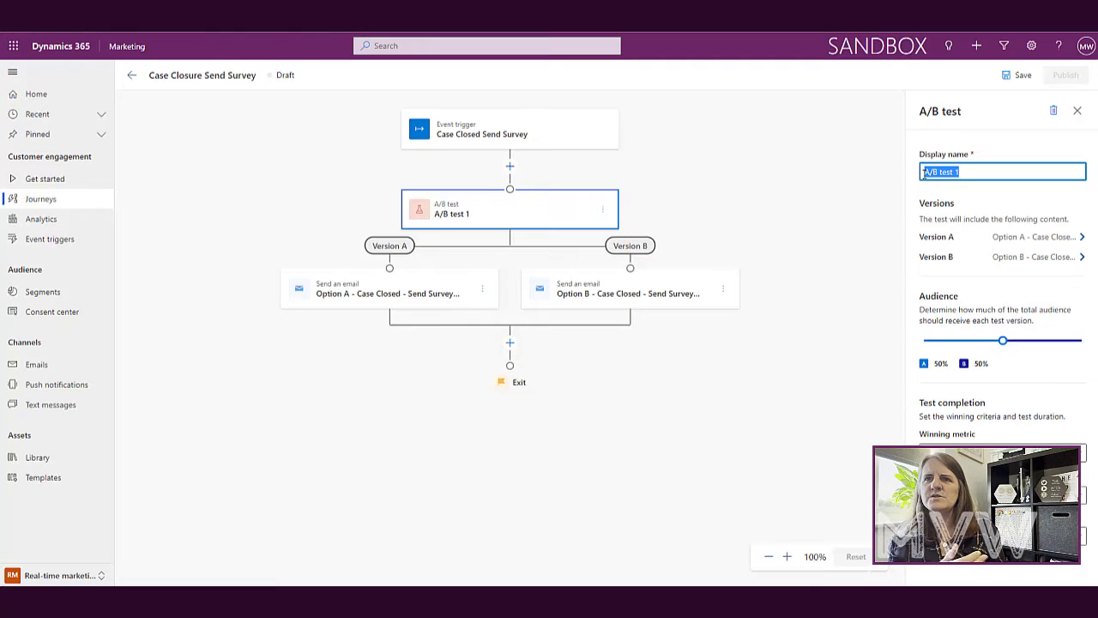
pyautogui.write('Send')
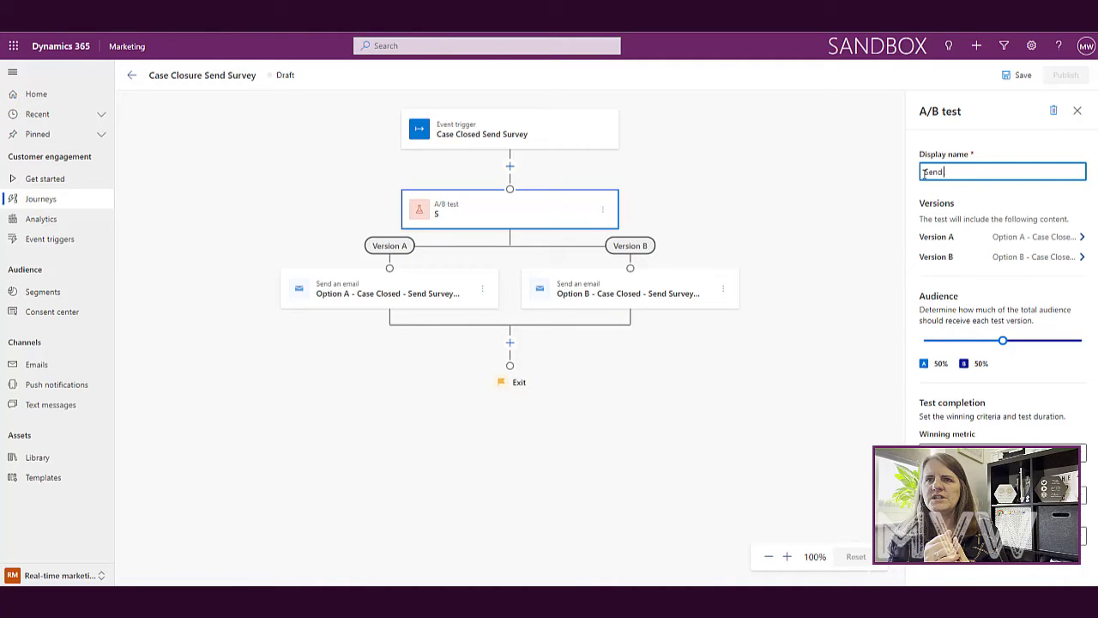
pyautogui.write('Different Email ')
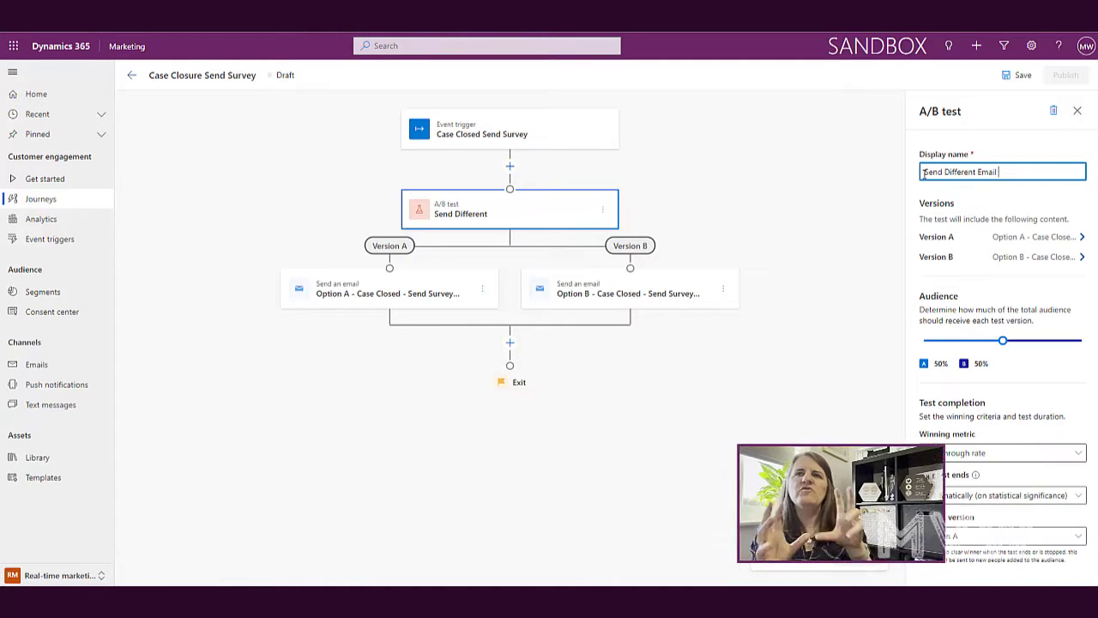
pyautogui.write('Versions')
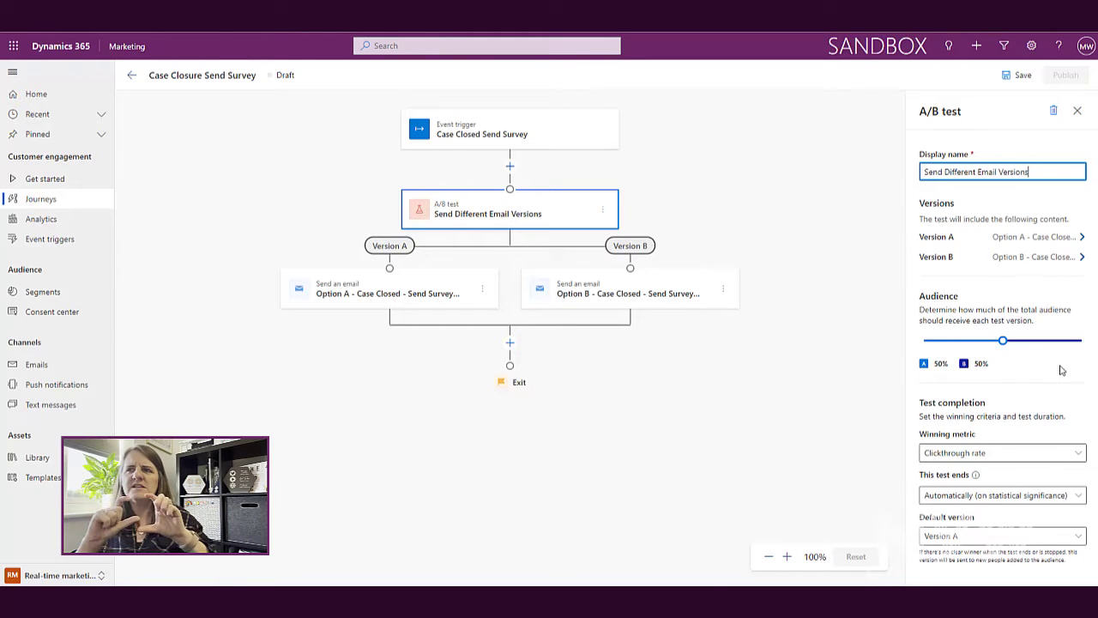
# Keep clickthrough rate as winning metric, automatic ending, and Version A as default
pyautogui.click(1073, 452)
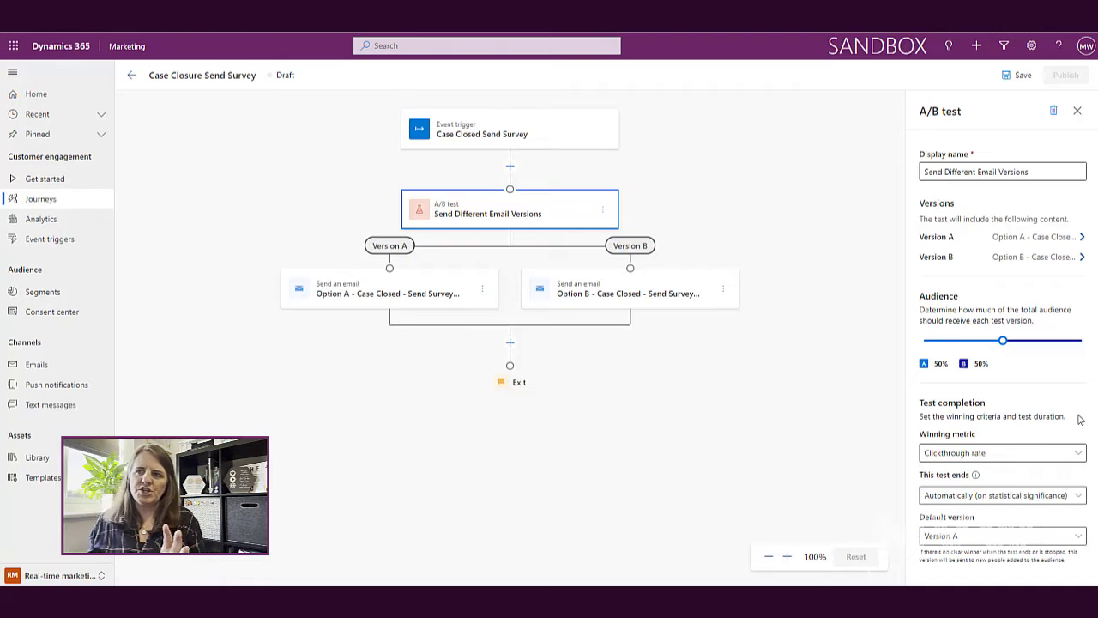
pyautogui.click(1071, 495)
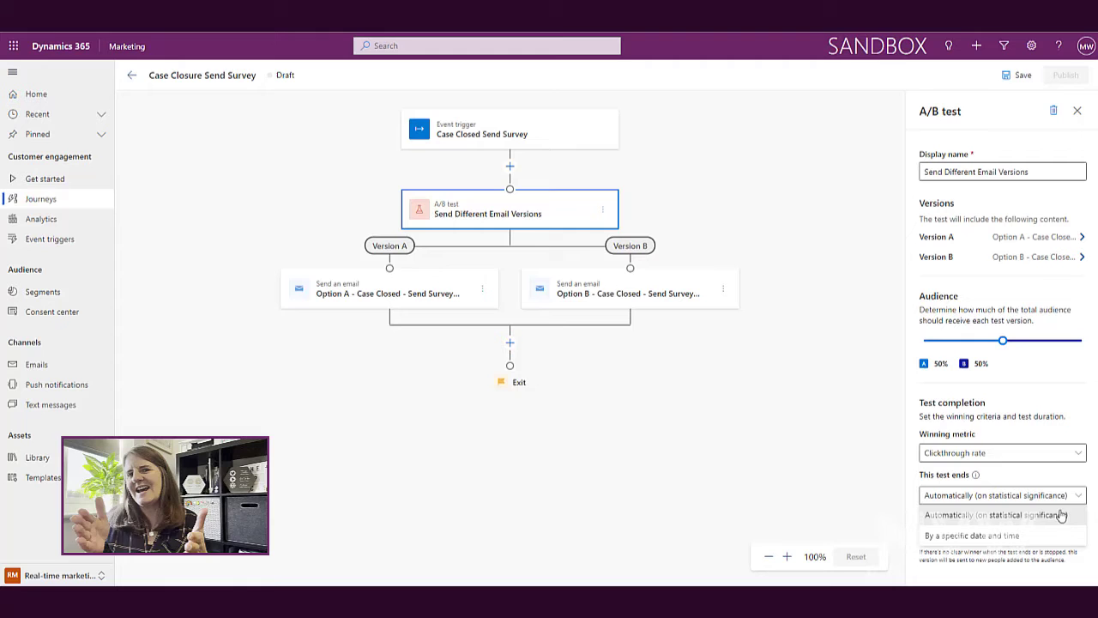
pyautogui.click(1059, 544)
pyautogui.click(1057, 537)
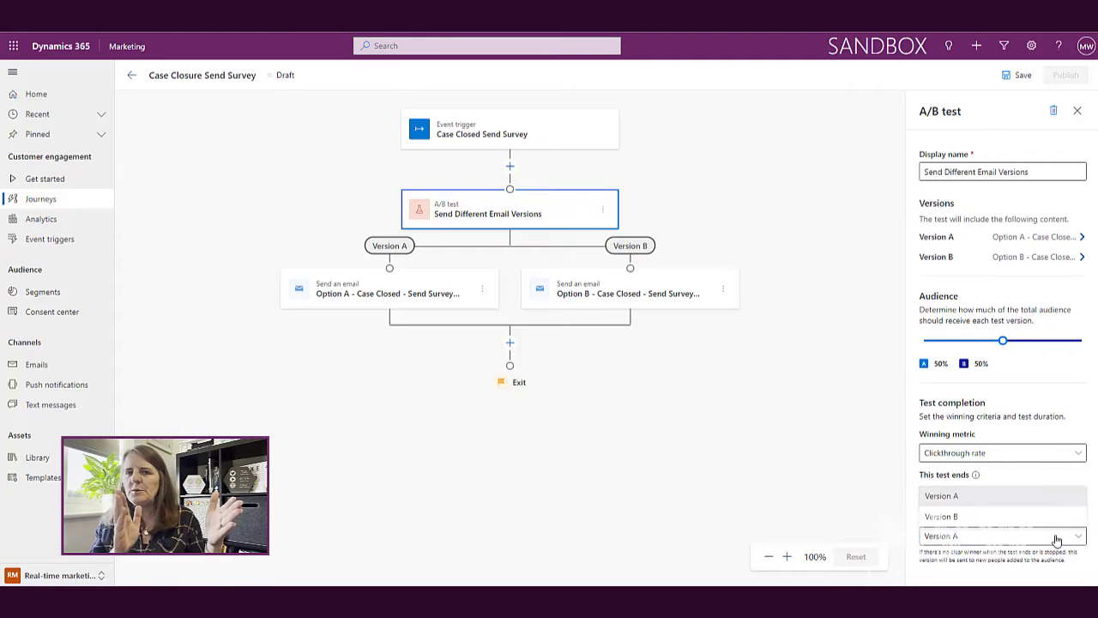
pyautogui.click(1059, 491)
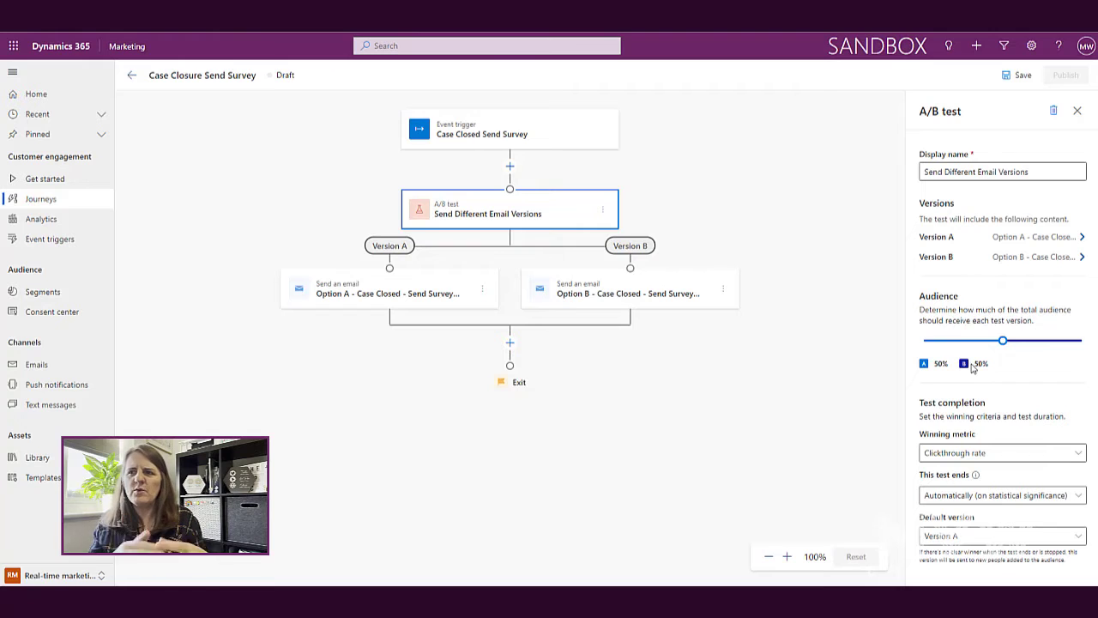
# Save and publish the journey, then view the live A/B test's analytics
pyautogui.click(1018, 75)
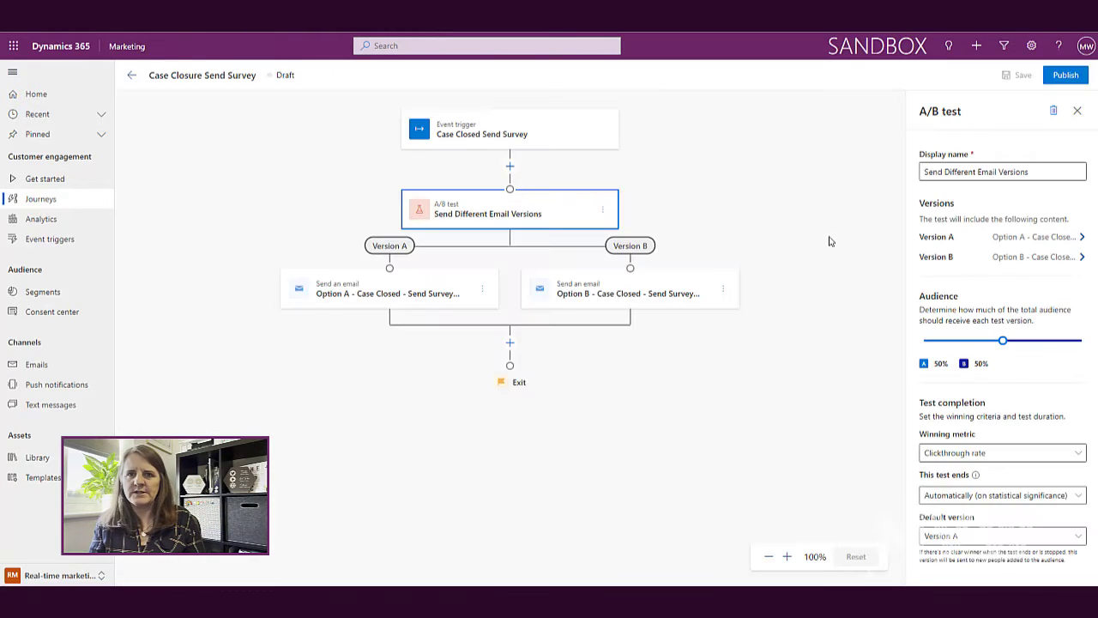
pyautogui.click(1065, 76)
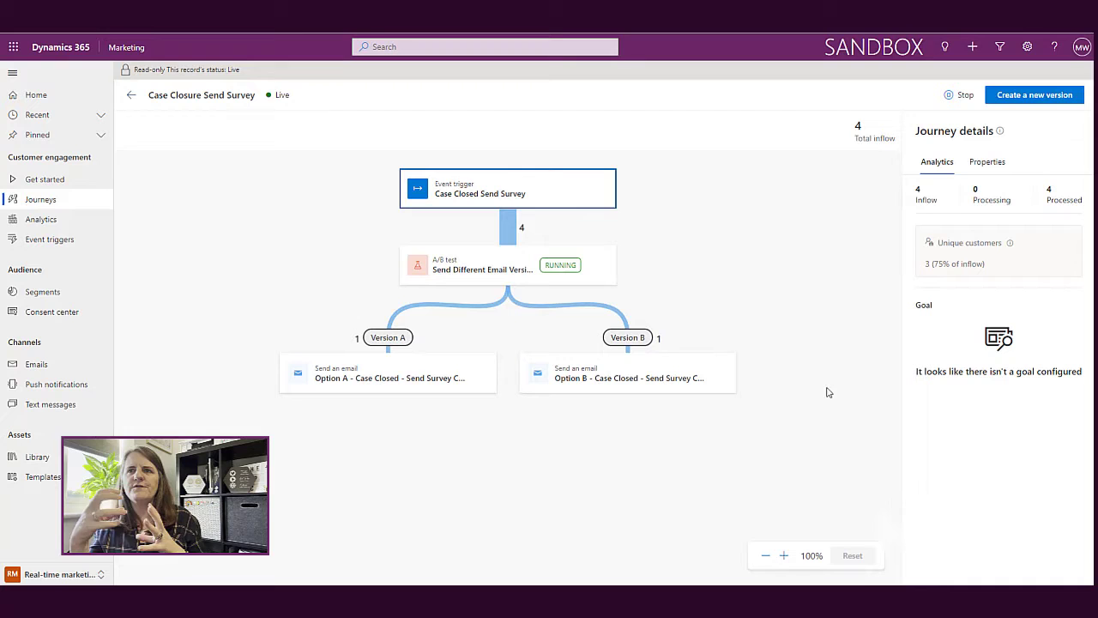
pyautogui.click(508, 266)
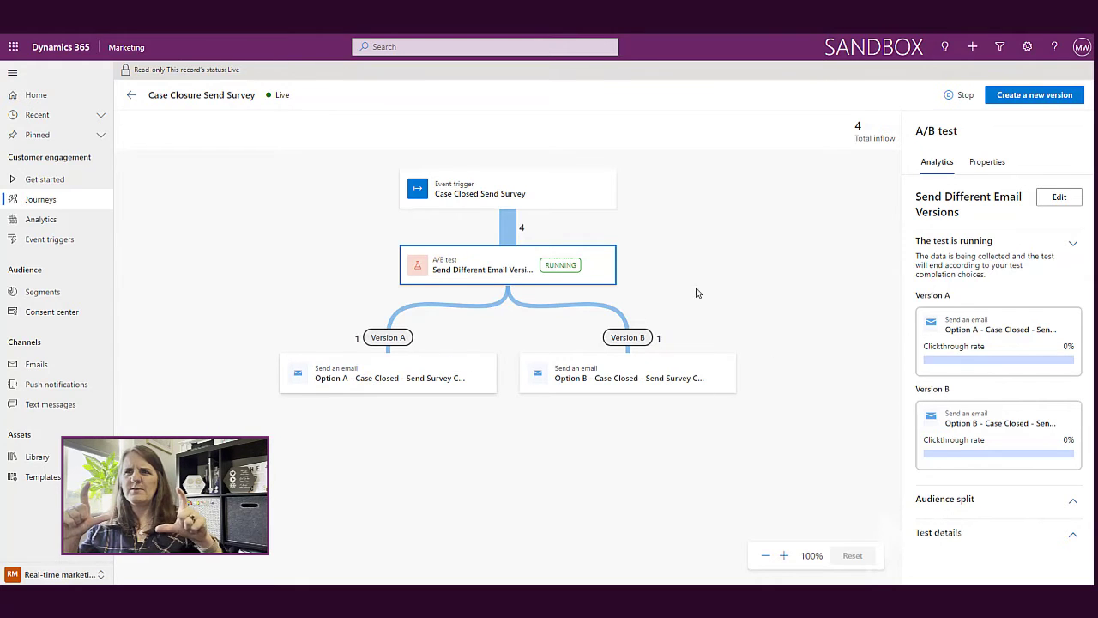
# Check the A/B test's properties, then the Option A, Option B and Option A email analytics
pyautogui.click(987, 163)
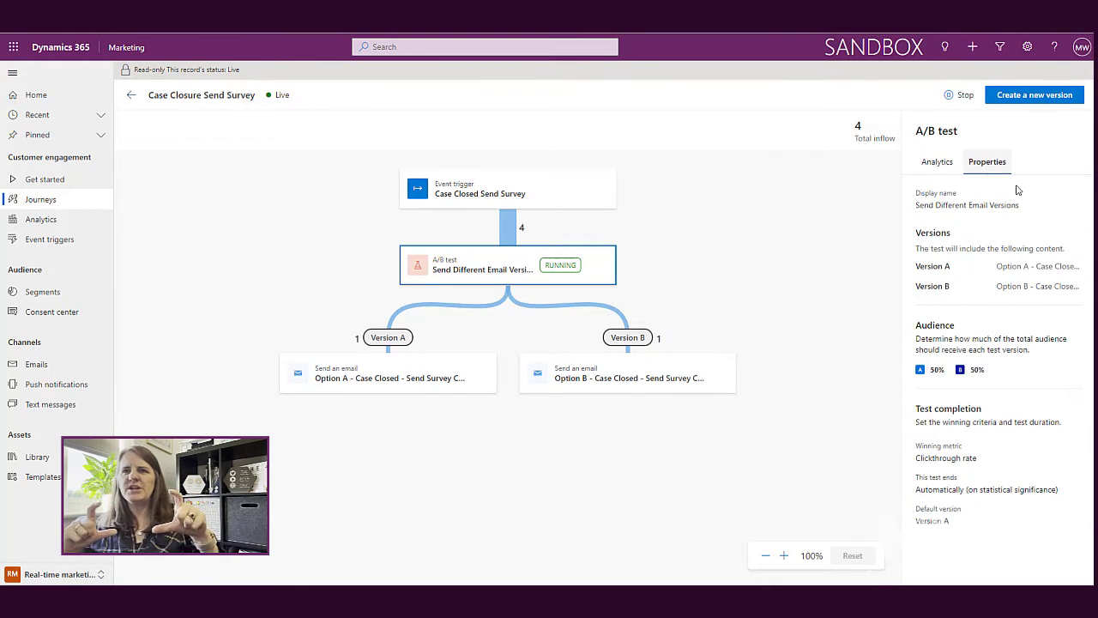
pyautogui.click(416, 379)
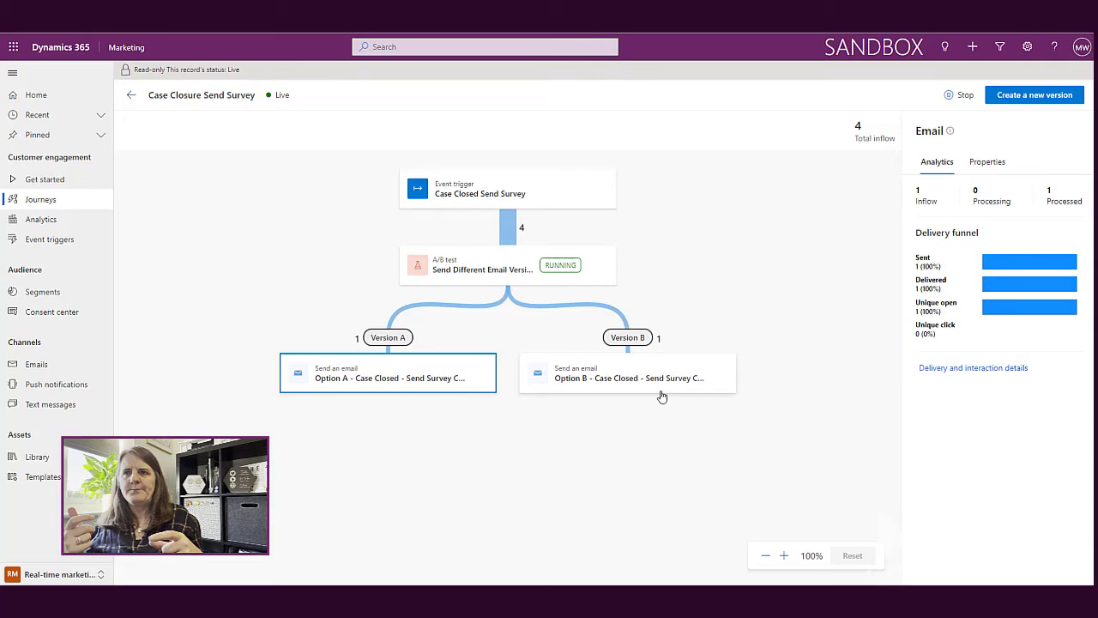
pyautogui.click(606, 386)
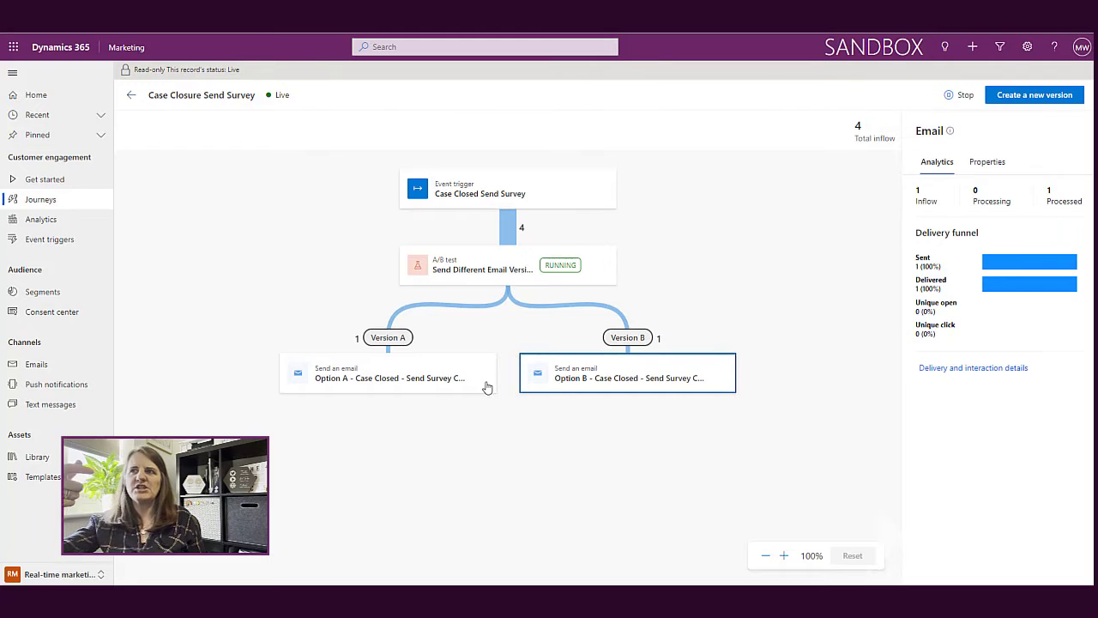
pyautogui.click(440, 380)
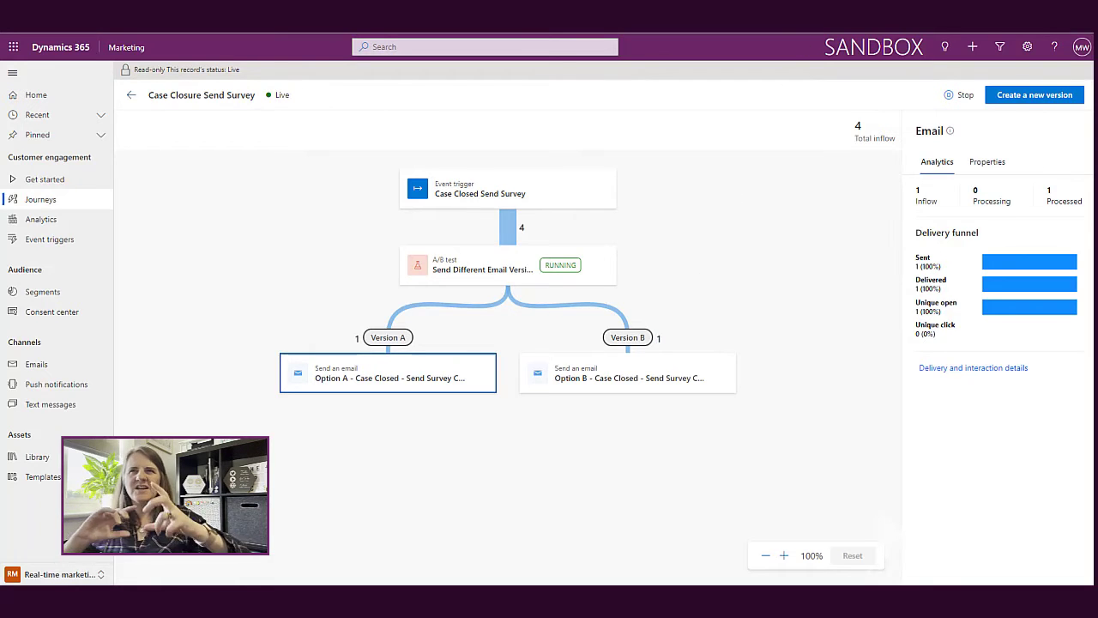
# Open the Feedback Request email in Gmail, scroll through it, and launch the feedback survey
pyautogui.hotkey('ctrl', 'Tab')
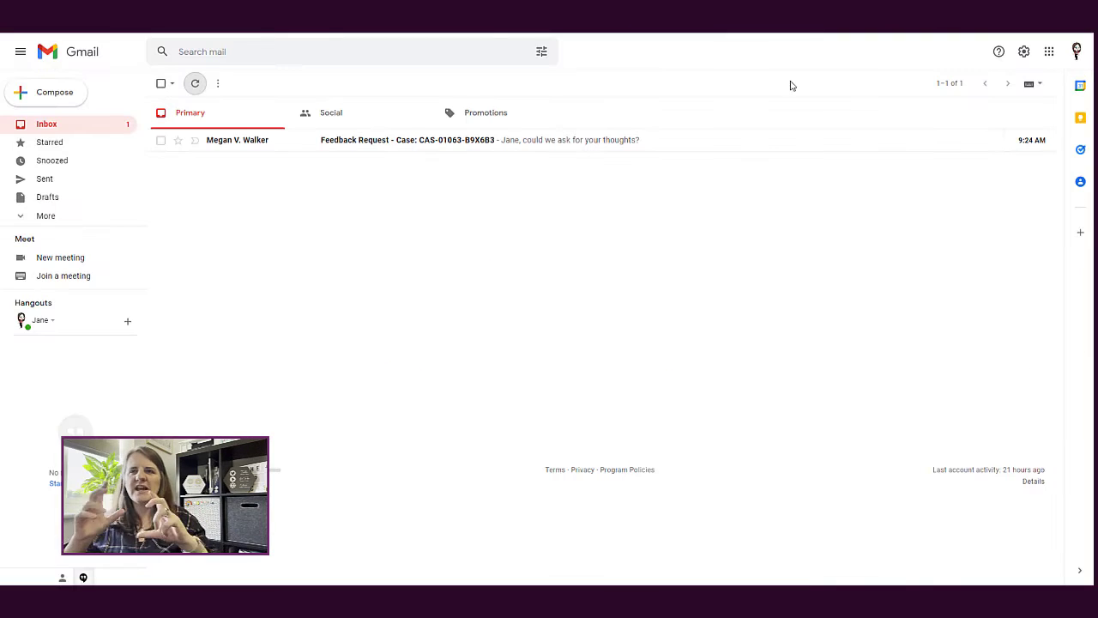
pyautogui.click(443, 144)
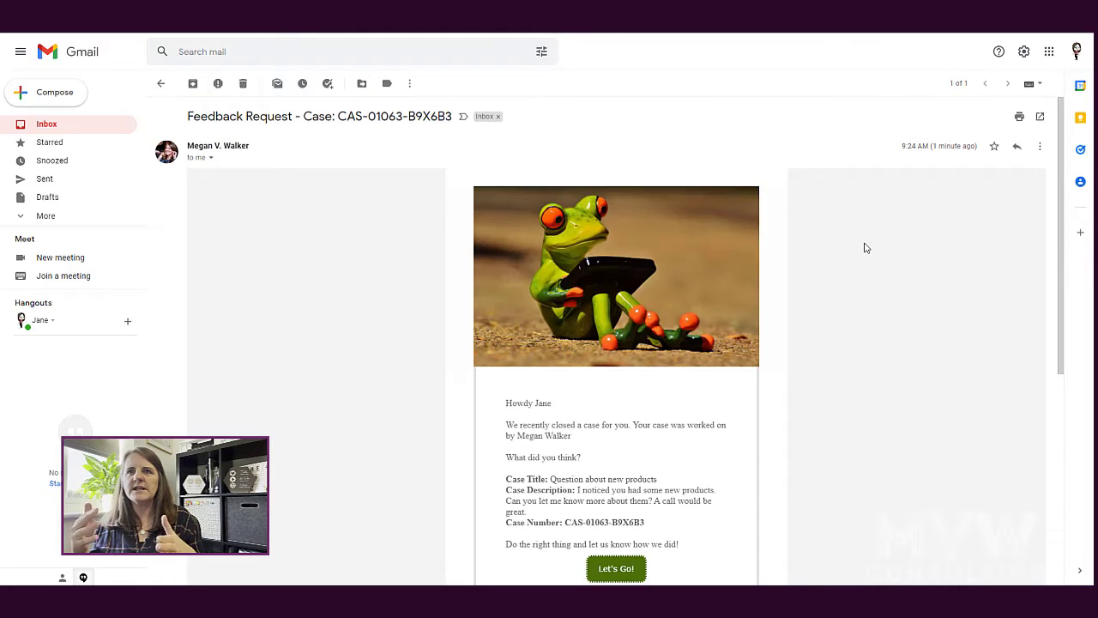
pyautogui.scroll(-1, 942, 295)
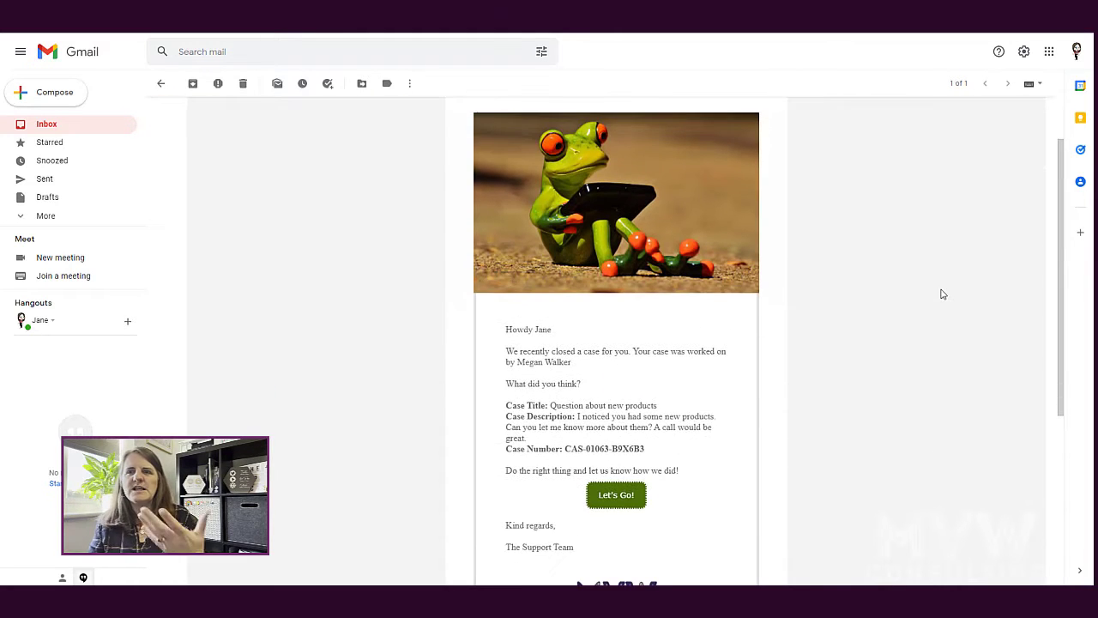
pyautogui.scroll(-2, 942, 294)
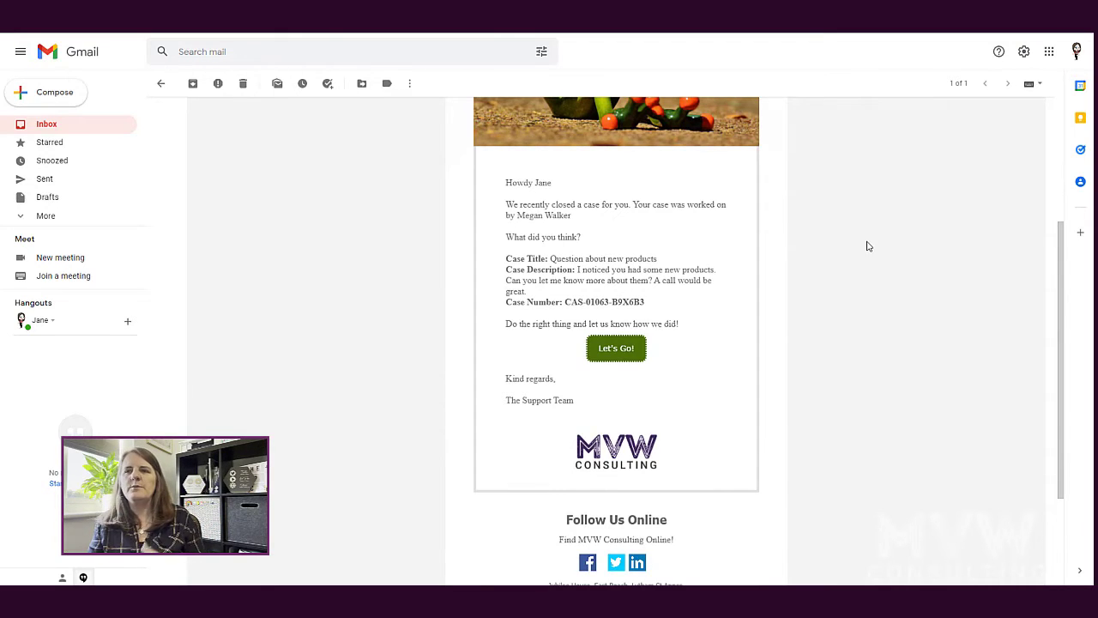
pyautogui.click(608, 357)
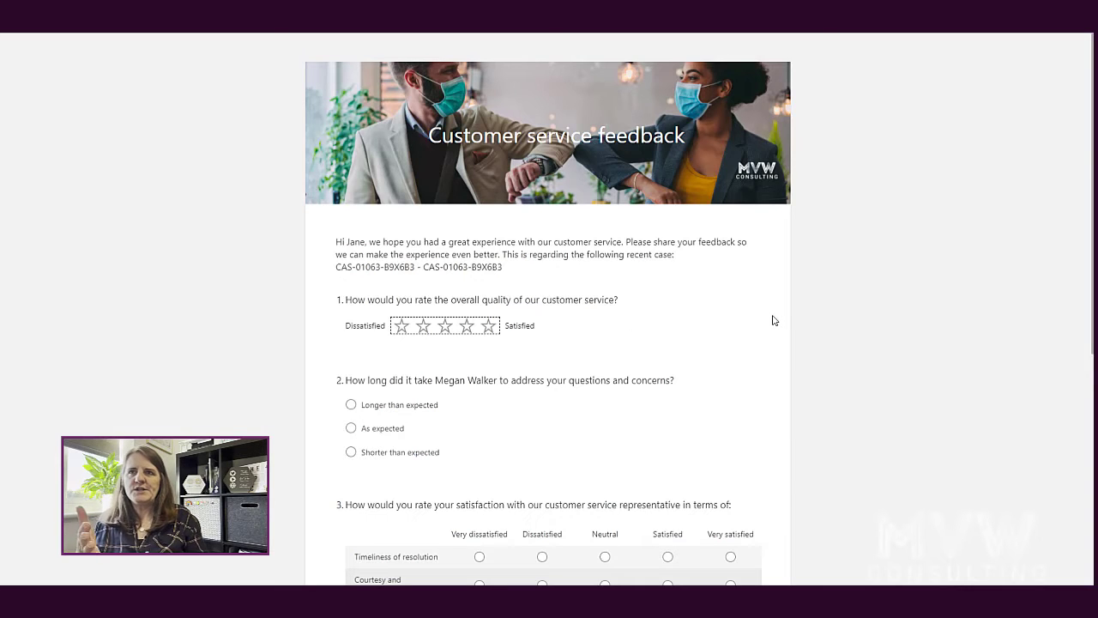
# Scroll through the Customer Voice survey's rating questions down to the Submit button
pyautogui.scroll(-3, 773, 320)
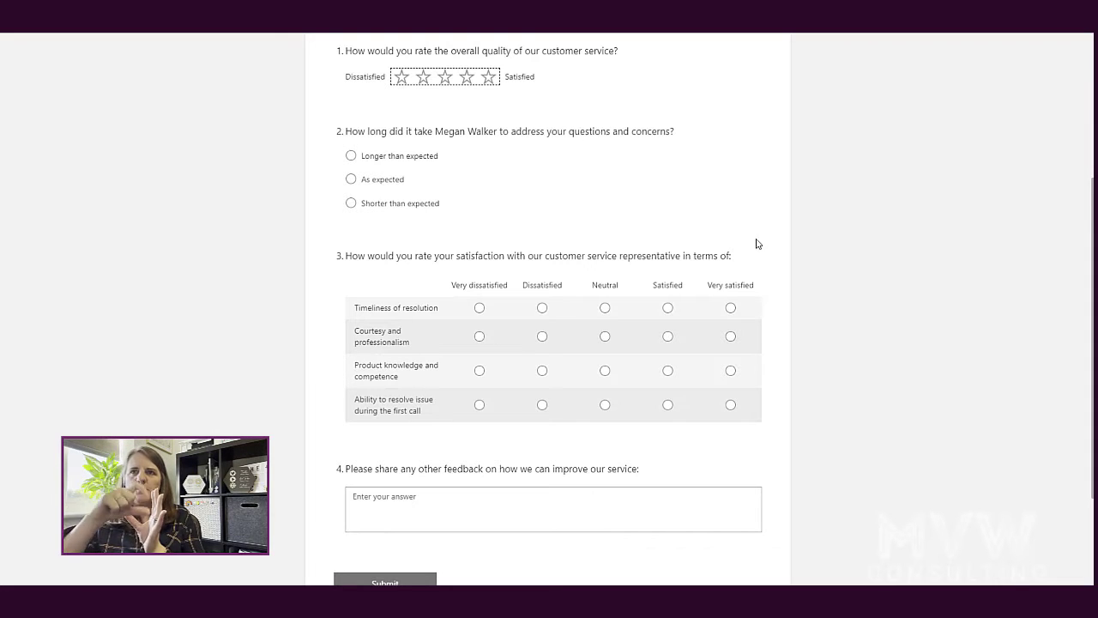
pyautogui.scroll(-2, 696, 206)
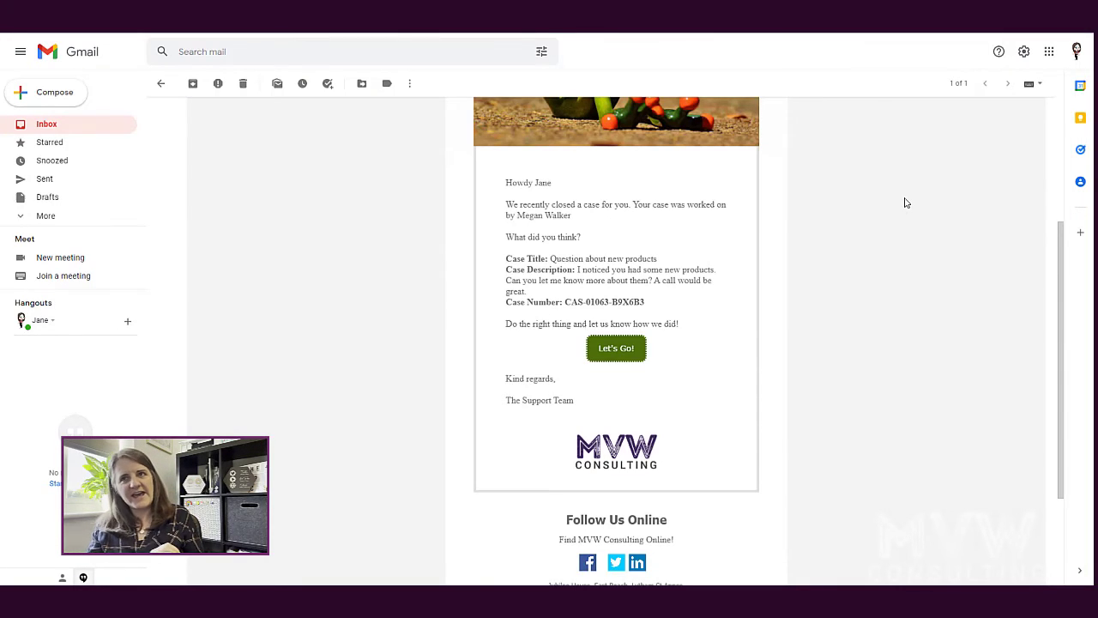
# Follow the email footer's LinkedIn link, then close tabs back to the live journey
pyautogui.scroll(3, 904, 203)
pyautogui.scroll(-4, 907, 202)
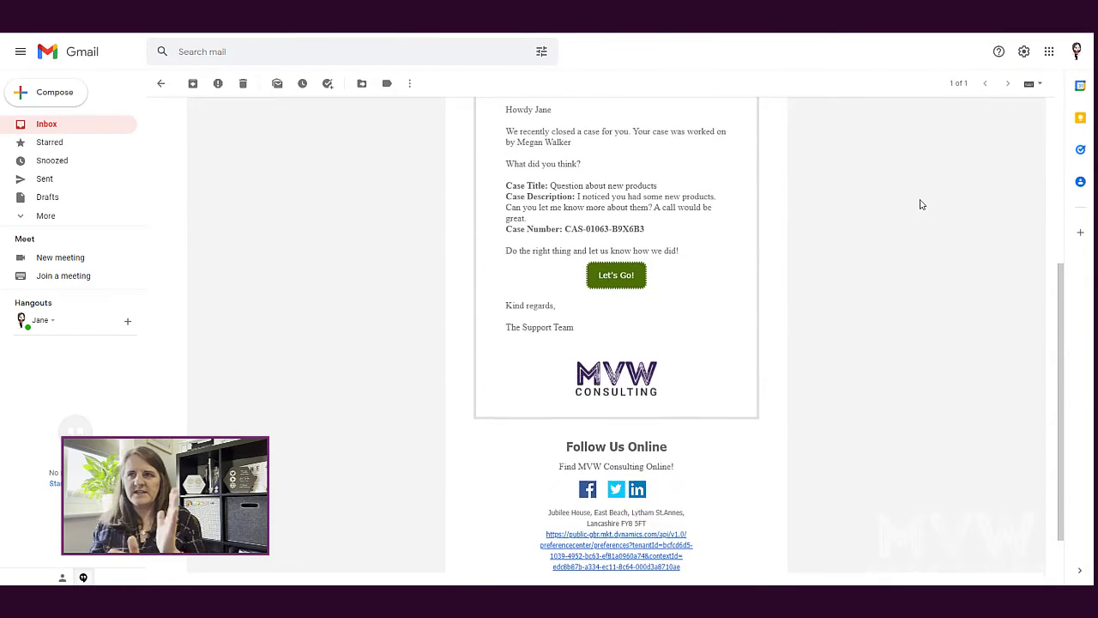
pyautogui.click(635, 494)
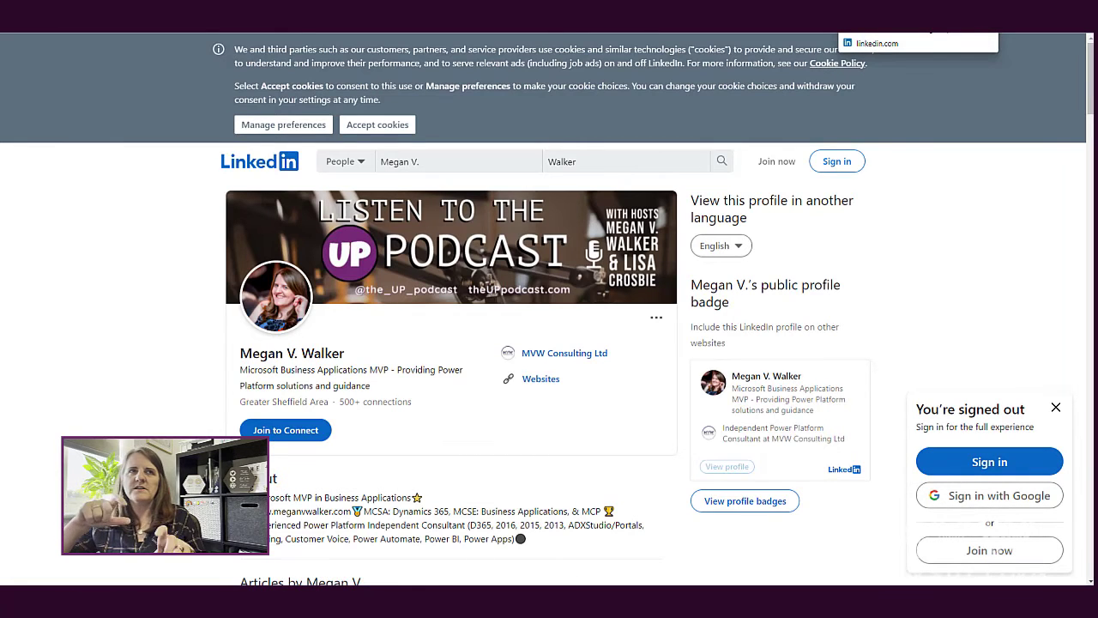
pyautogui.hotkey('ctrl', 'w')
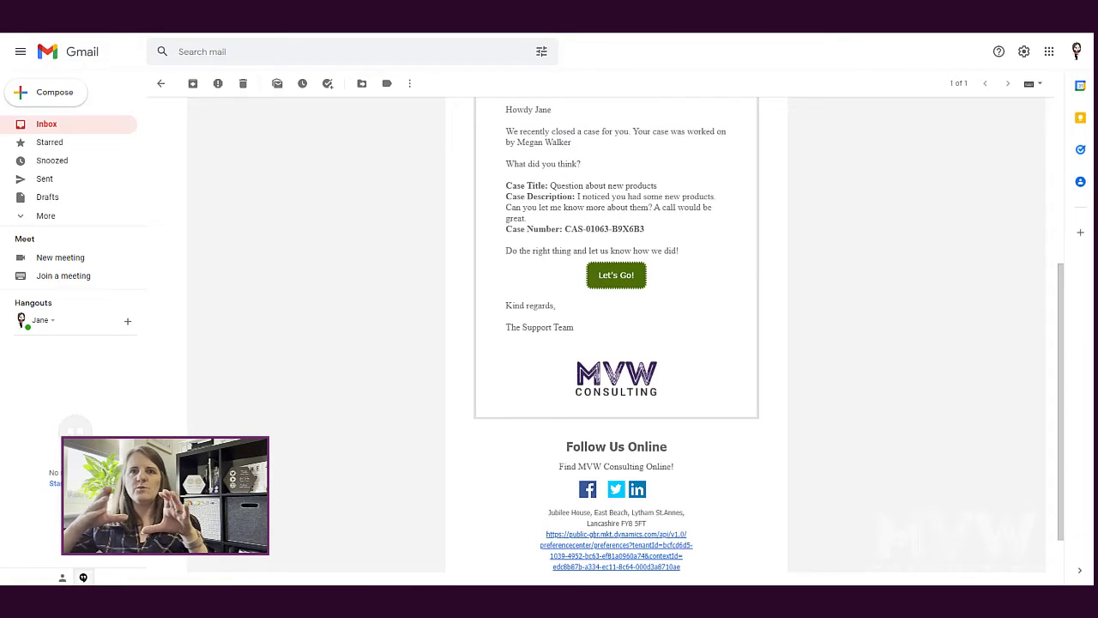
pyautogui.hotkey('ctrl', 'w')
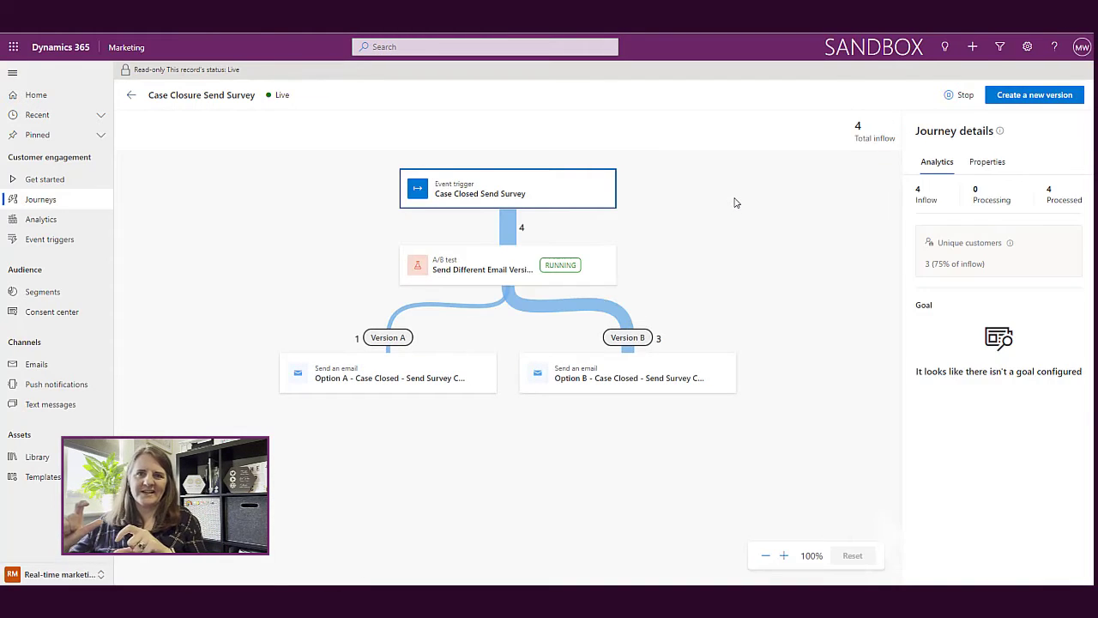
# View Option B email analytics, then expand the A/B test's audience split and test details
pyautogui.click(695, 387)
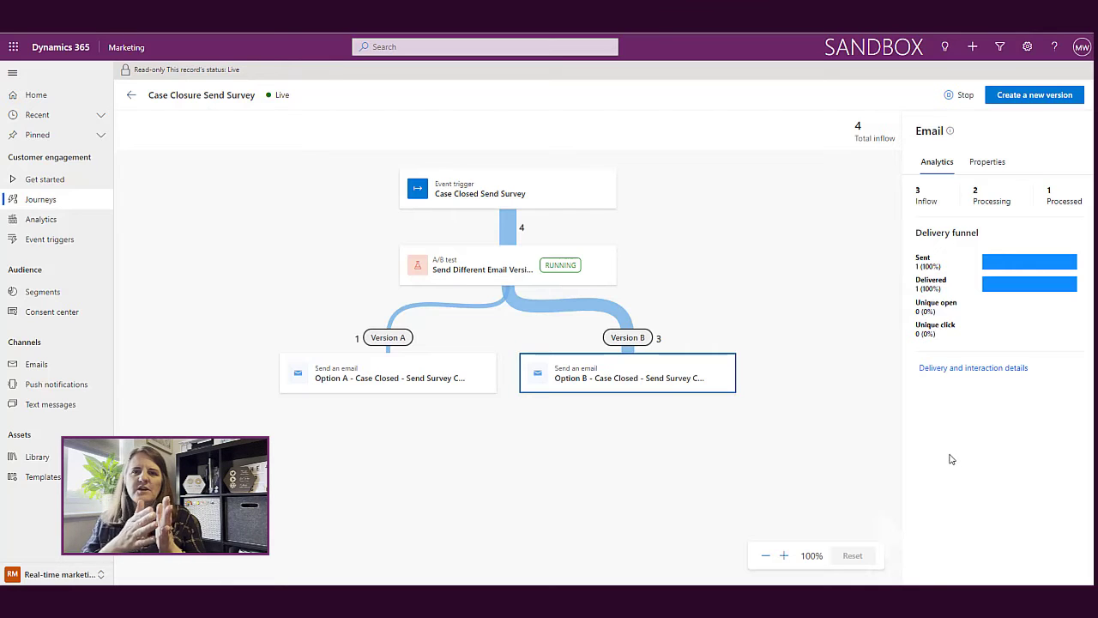
pyautogui.click(598, 280)
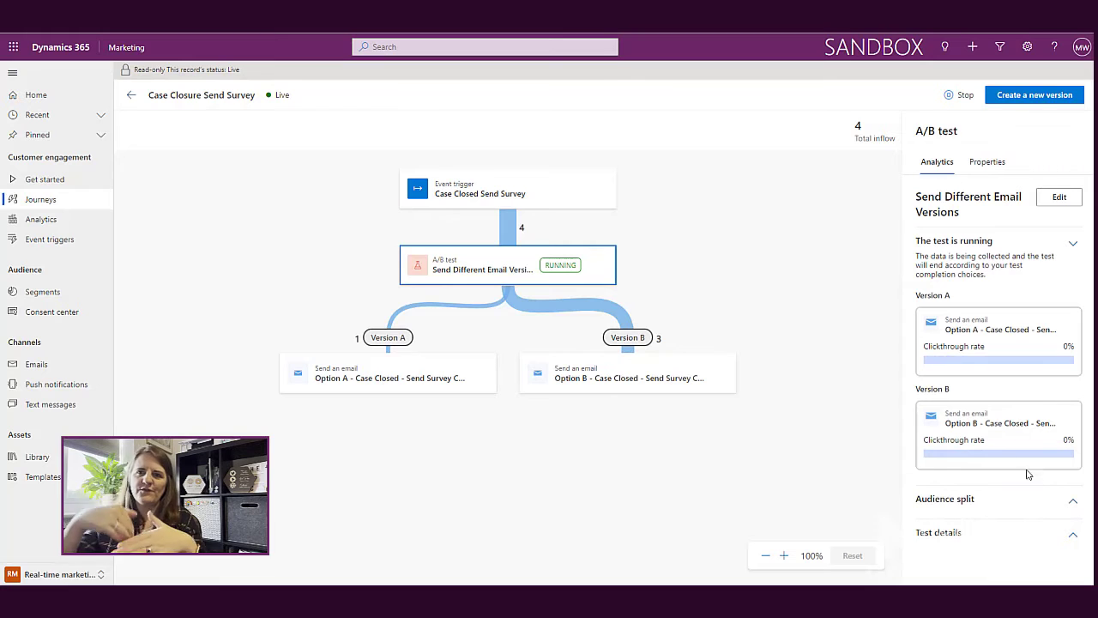
pyautogui.click(1068, 497)
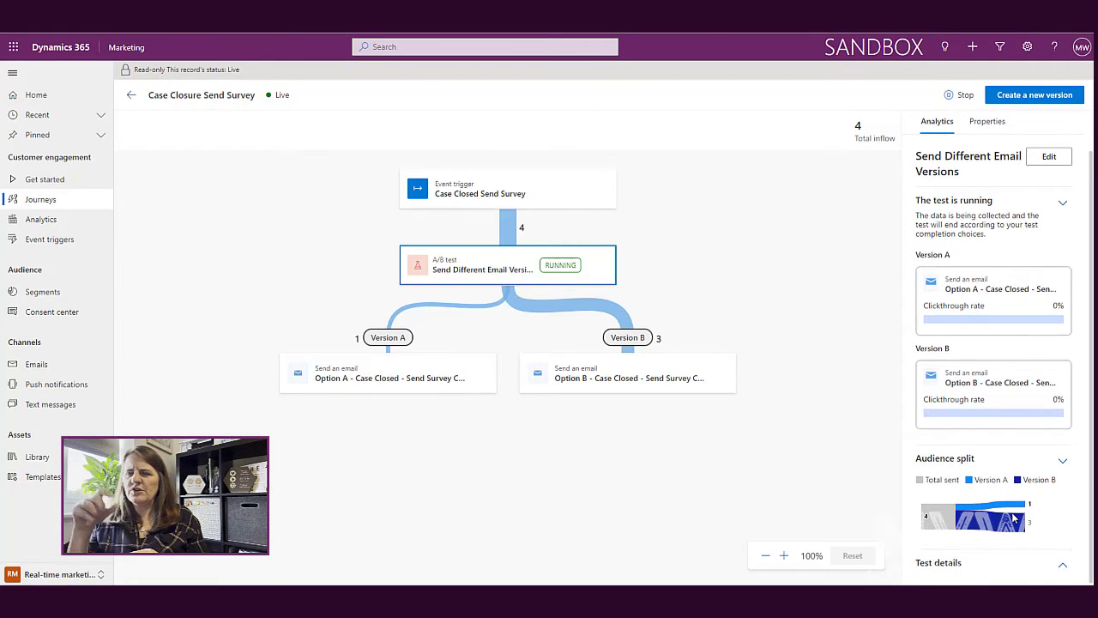
pyautogui.click(1062, 565)
pyautogui.scroll(-1, 1062, 463)
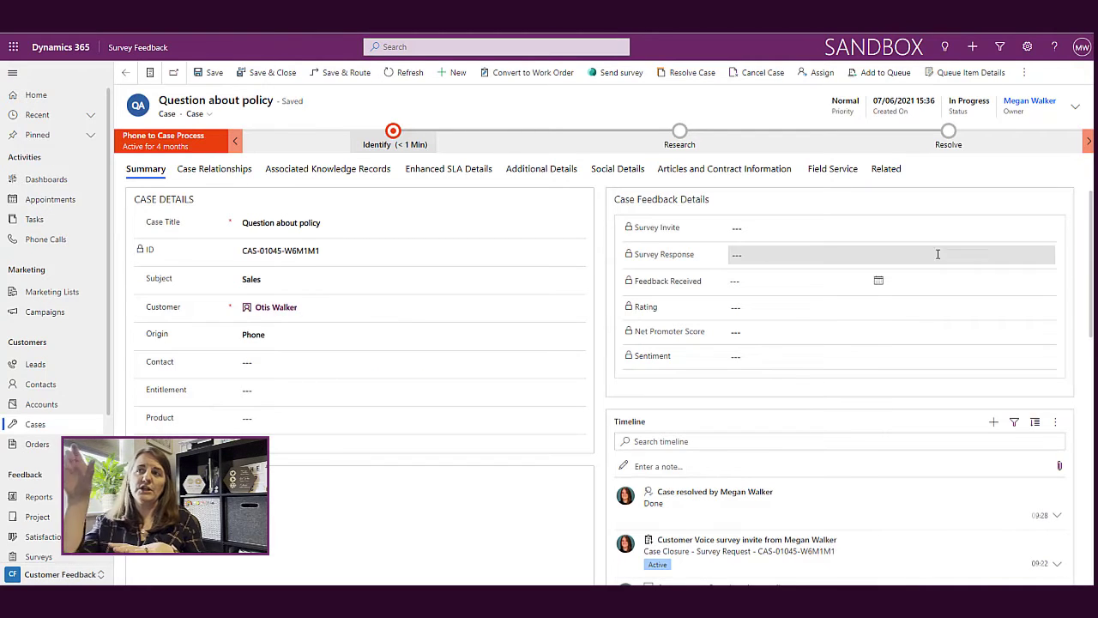
# Resolve the case as Problem Solved with resolution 'Done'
pyautogui.click(672, 76)
pyautogui.click(631, 368)
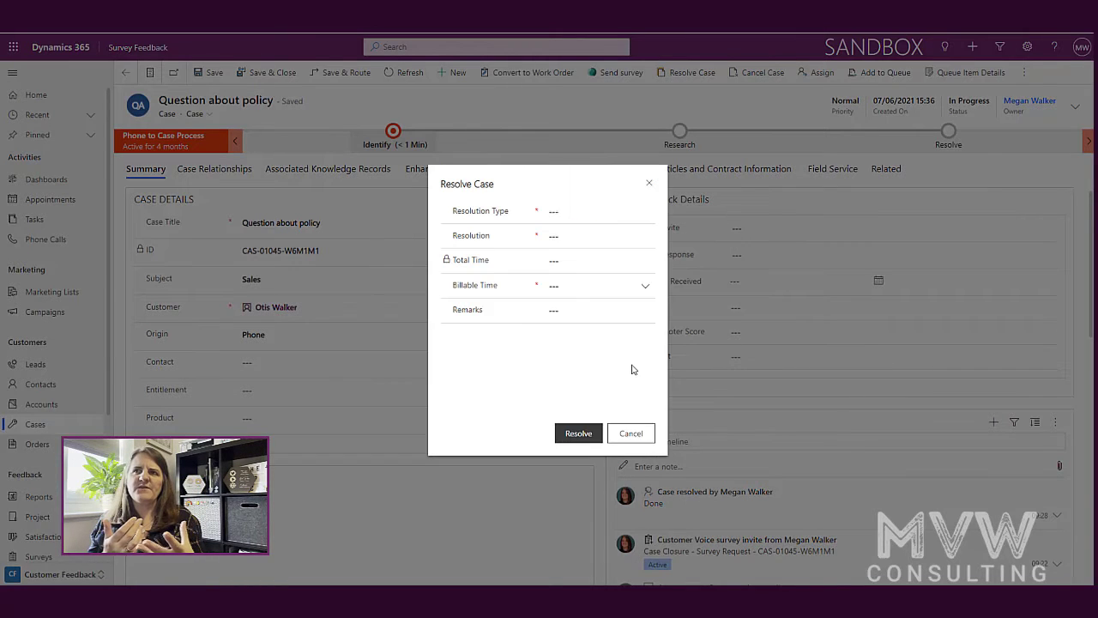
pyautogui.click(602, 240)
pyautogui.write('Done')
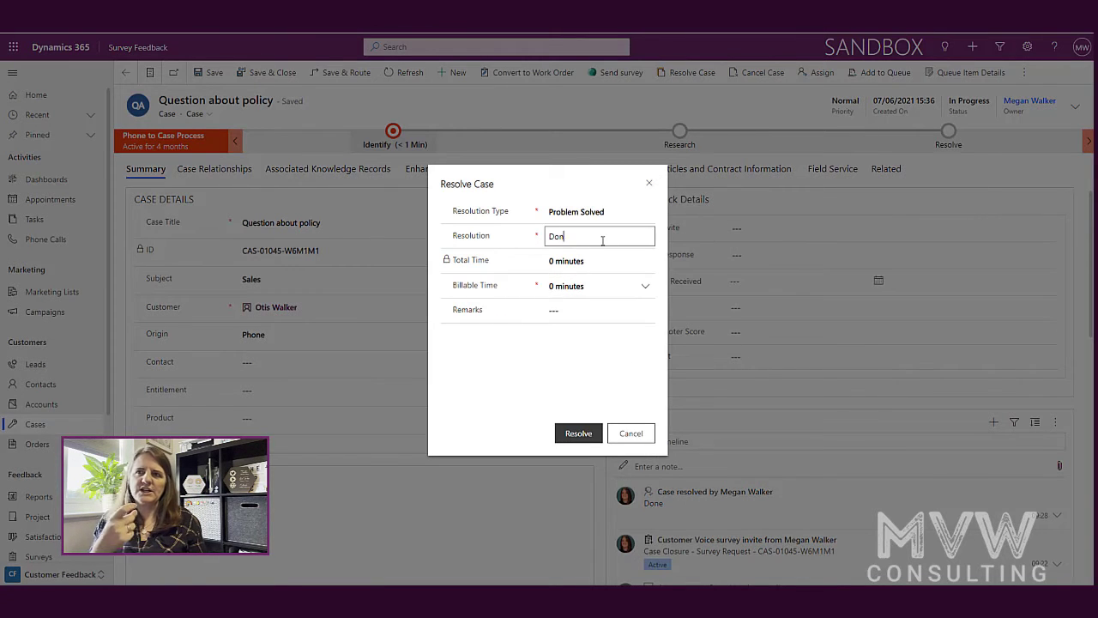
pyautogui.click(579, 434)
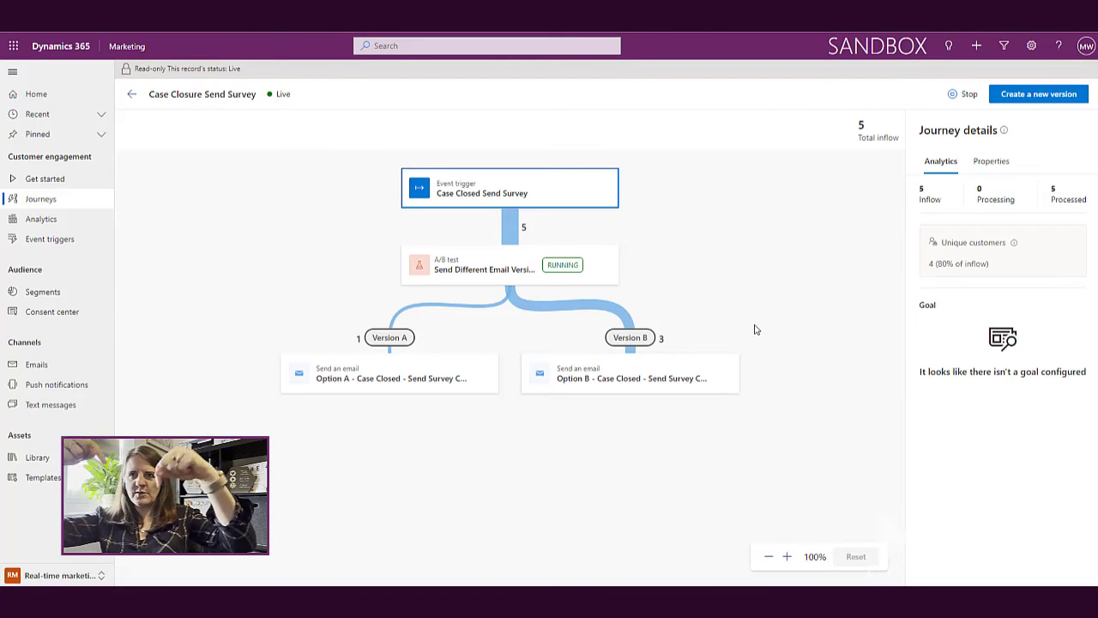
# Refresh the journey and review the A/B test analytics: 5 inflows split 2/3, with clickthrough 50% versus 33.33%
pyautogui.press('F5')
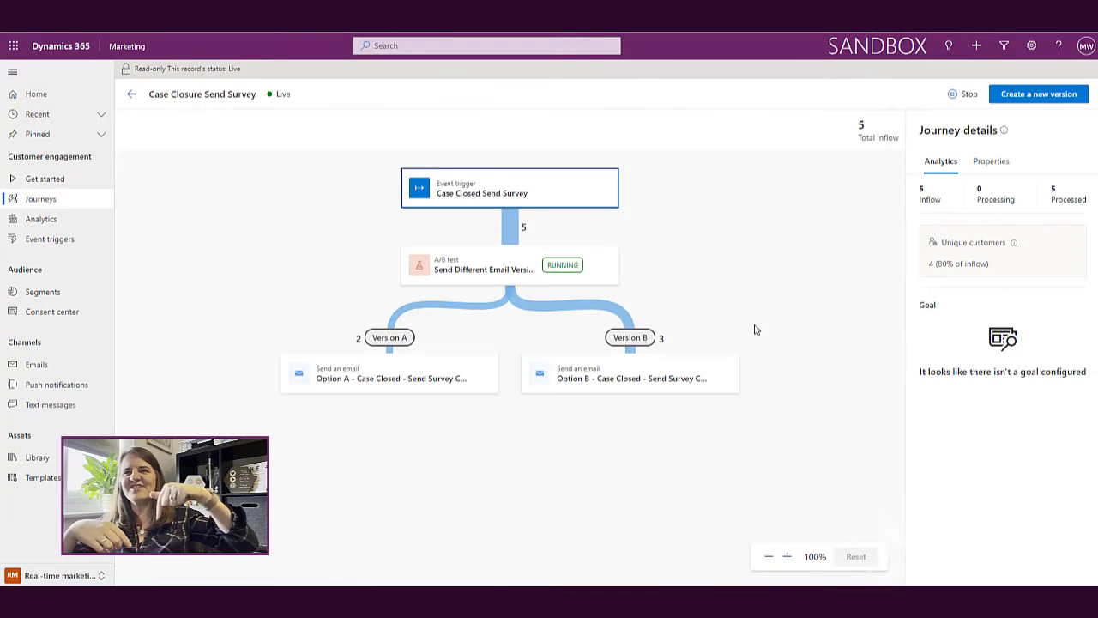
pyautogui.click(430, 385)
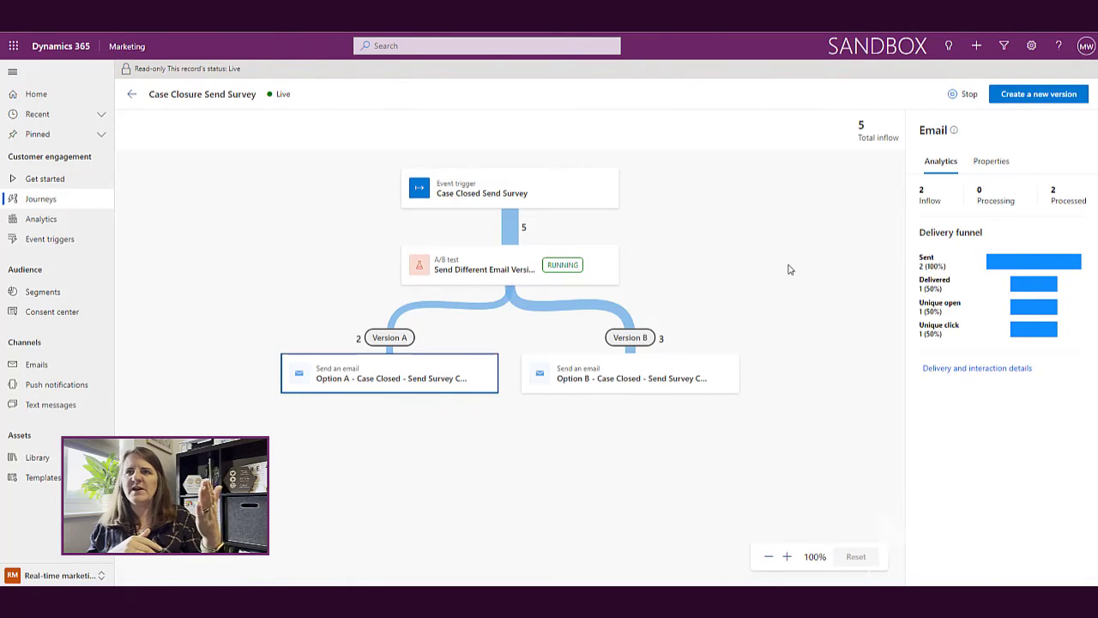
pyautogui.click(463, 268)
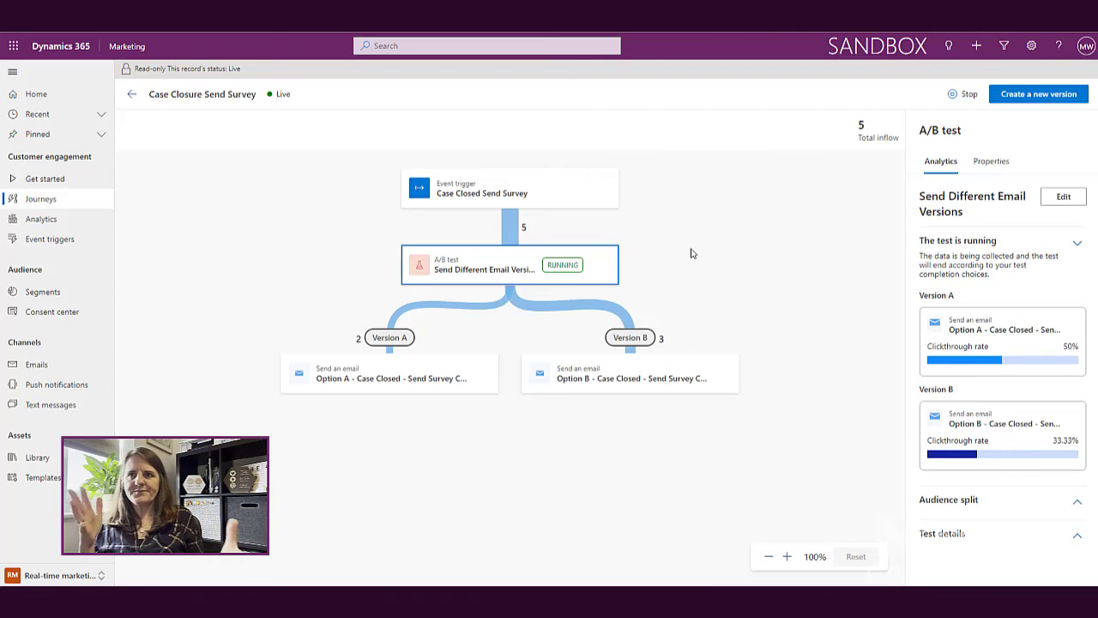
pyautogui.click(989, 163)
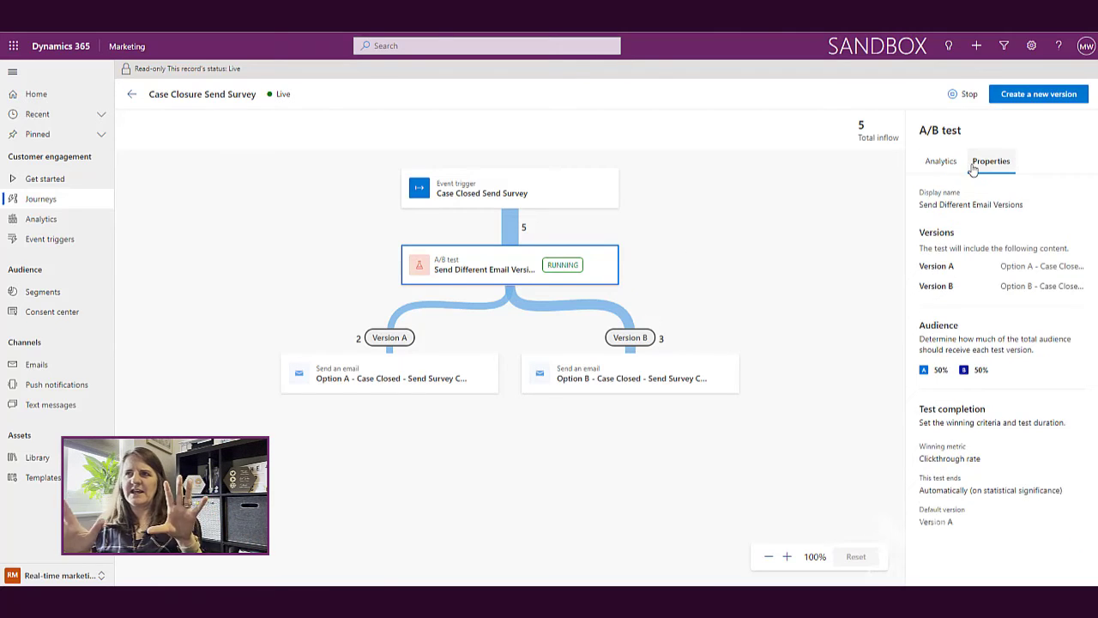
pyautogui.click(941, 163)
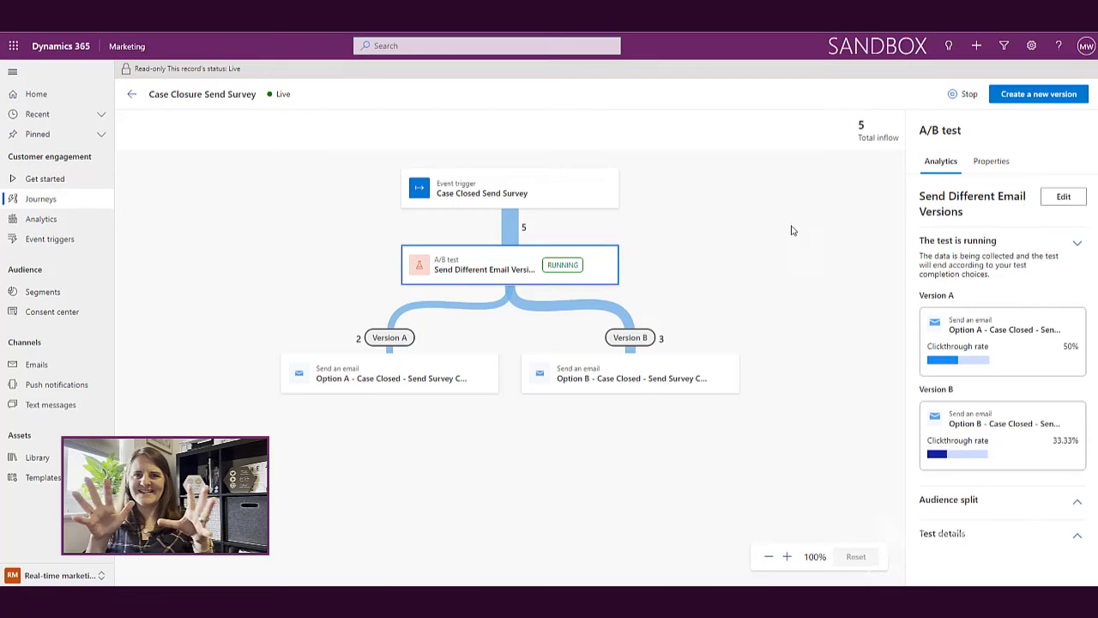